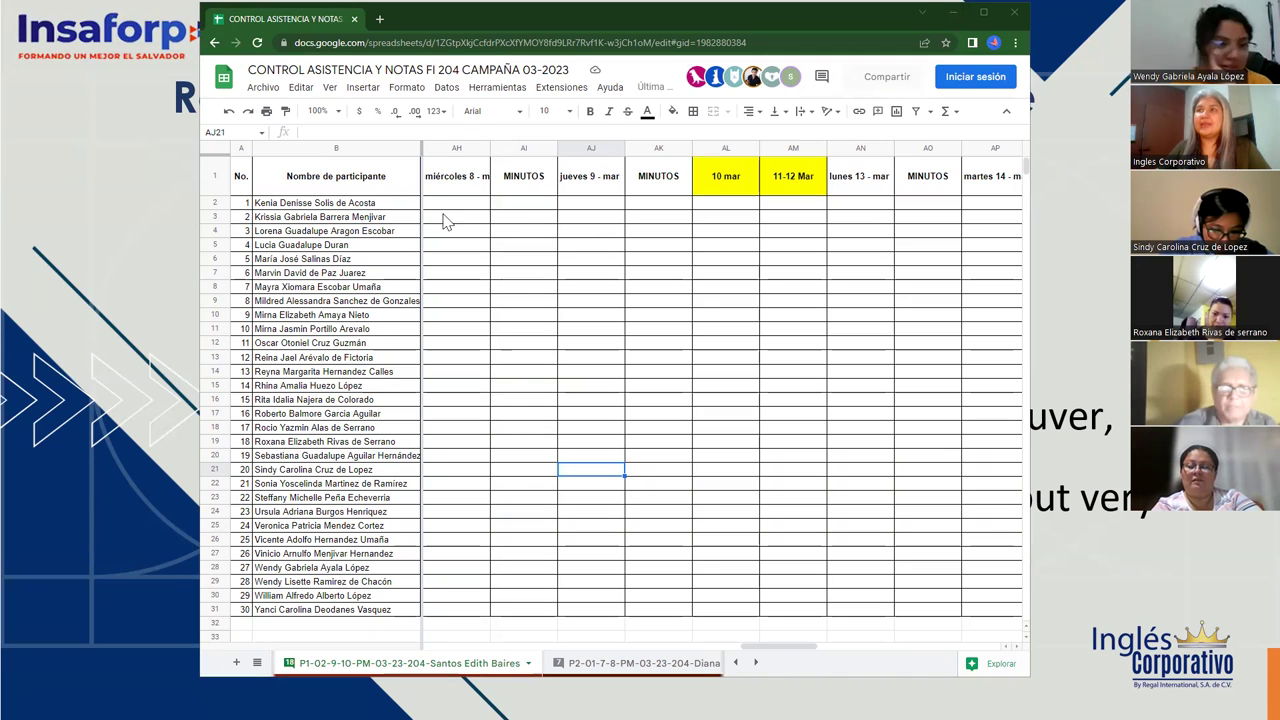
# Record attendance for participants 1 to 4 in the miércoles 8 column (AH2:AH5) as 1, 1, 0 and 1
pyautogui.click(466, 205)
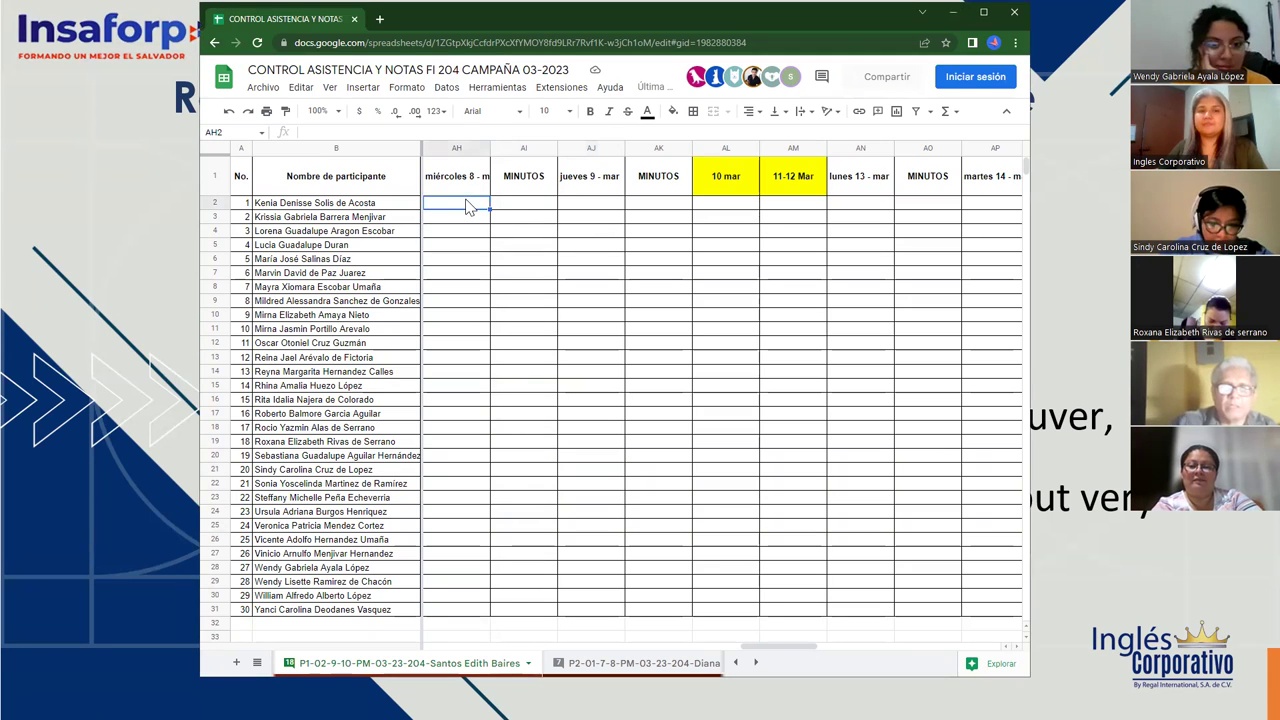
pyautogui.write('1')
pyautogui.click(463, 222)
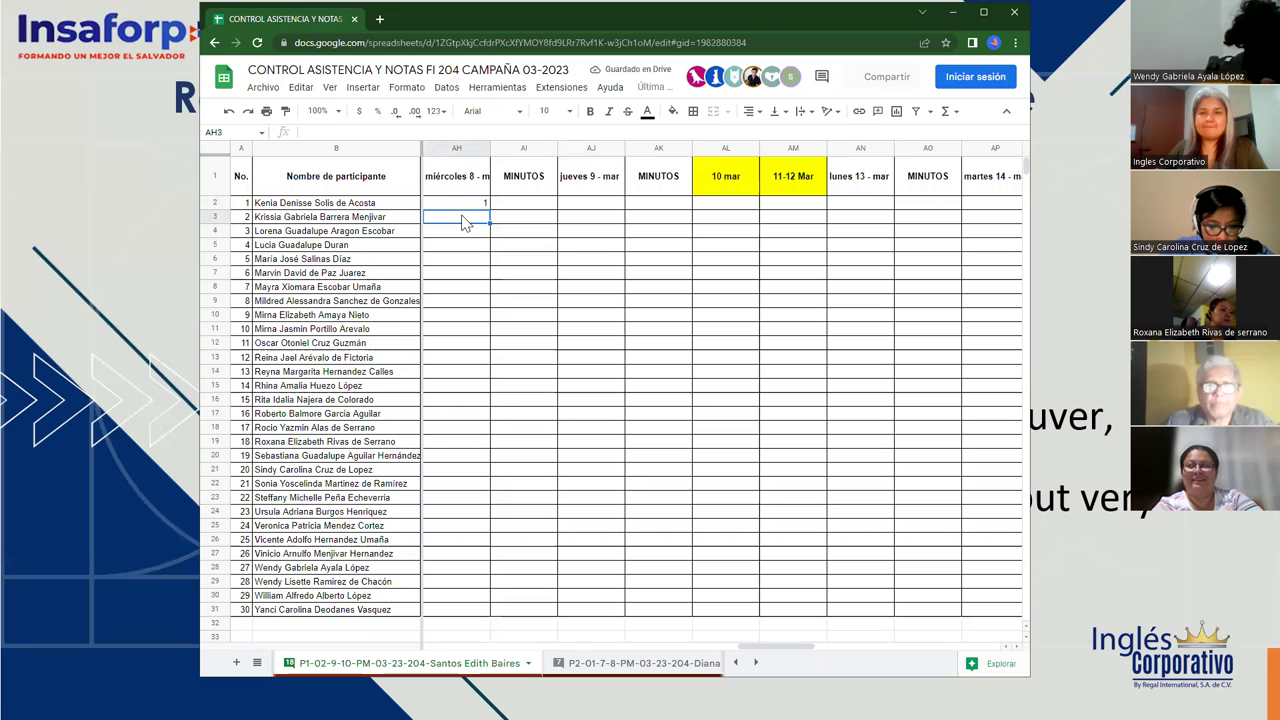
pyautogui.write('1')
pyautogui.click(477, 236)
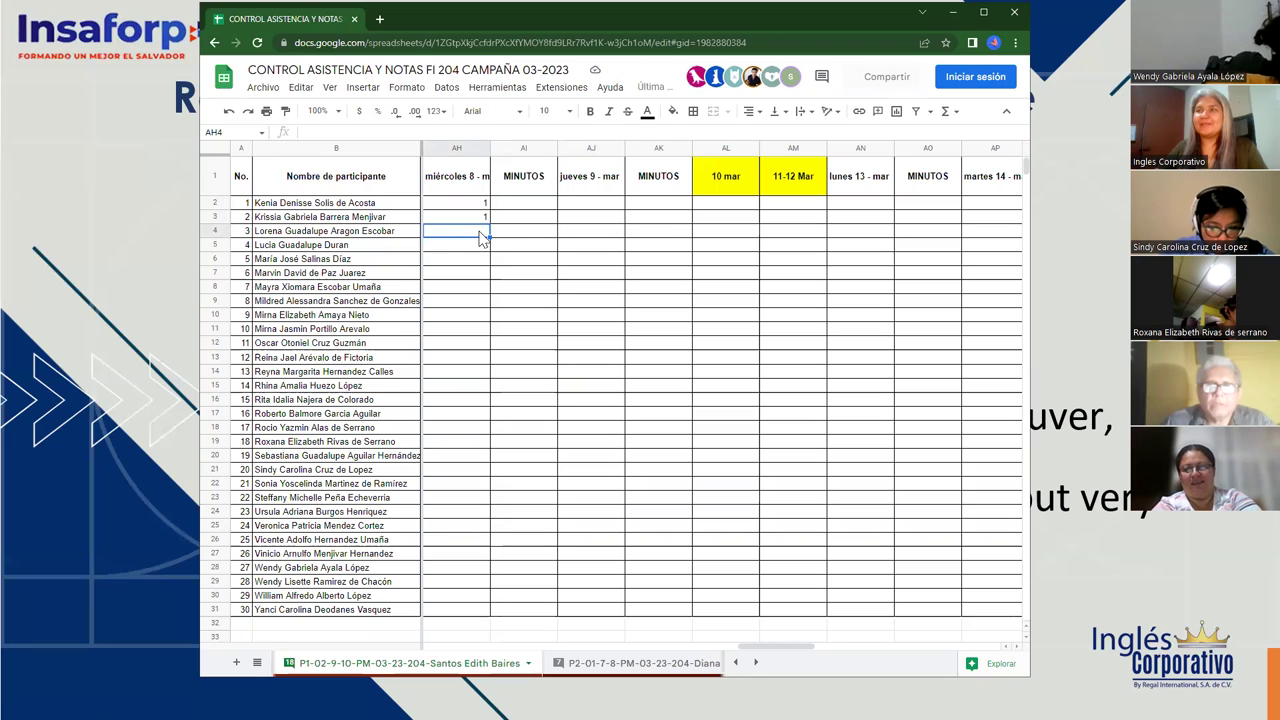
pyautogui.write('0')
pyautogui.click(482, 252)
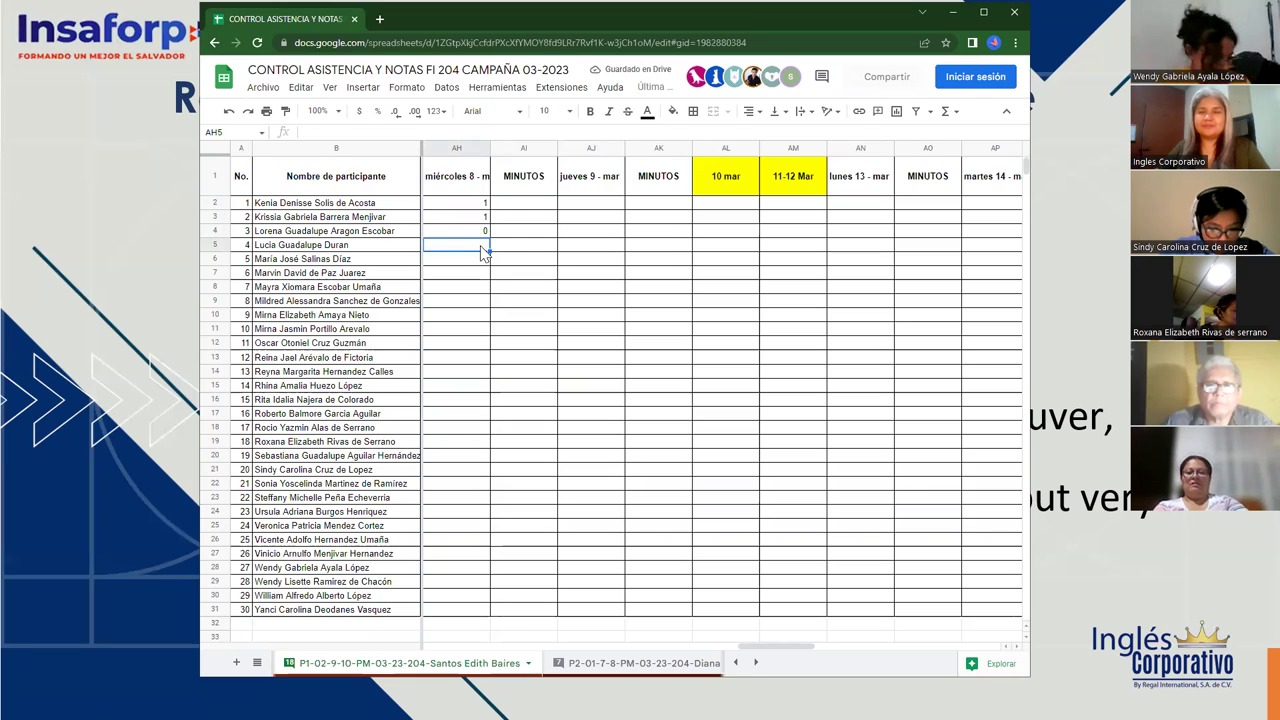
pyautogui.write('1')
# Enter the miércoles 8 attendance for participants 5 to 7 (AH6:AH8) as 0, 1 and 1
pyautogui.click(478, 262)
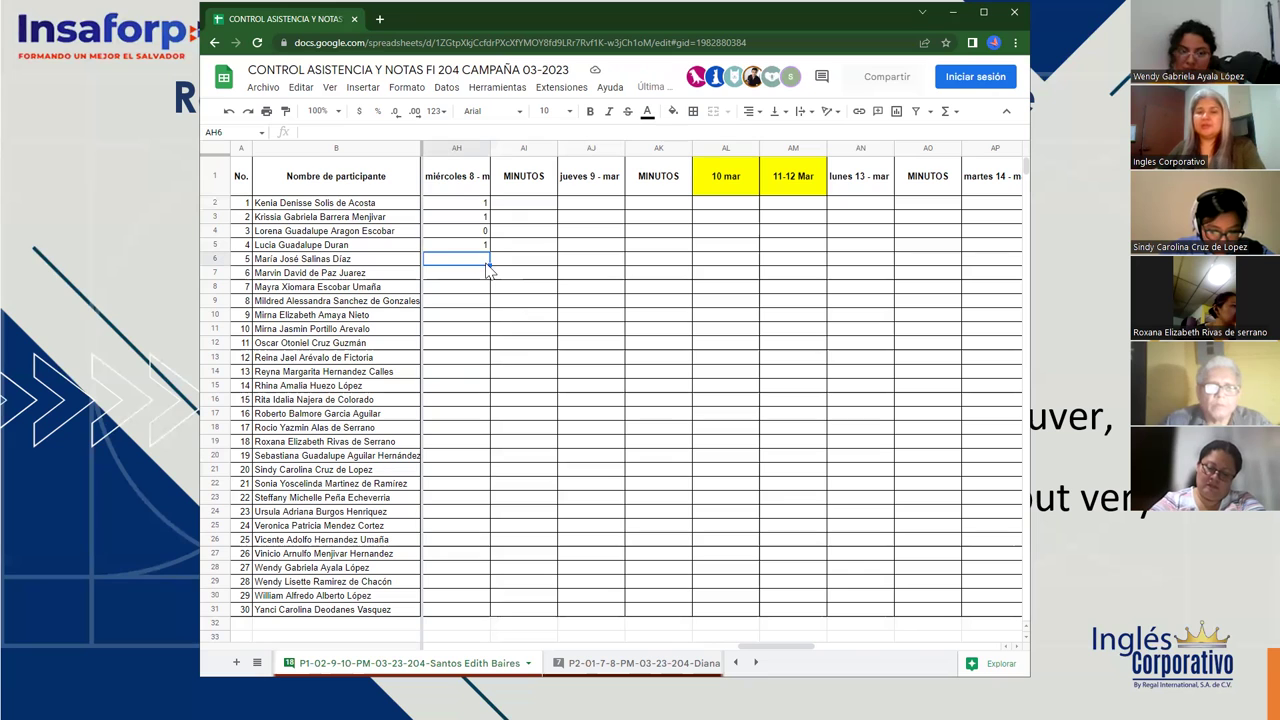
pyautogui.write('0')
pyautogui.click(477, 278)
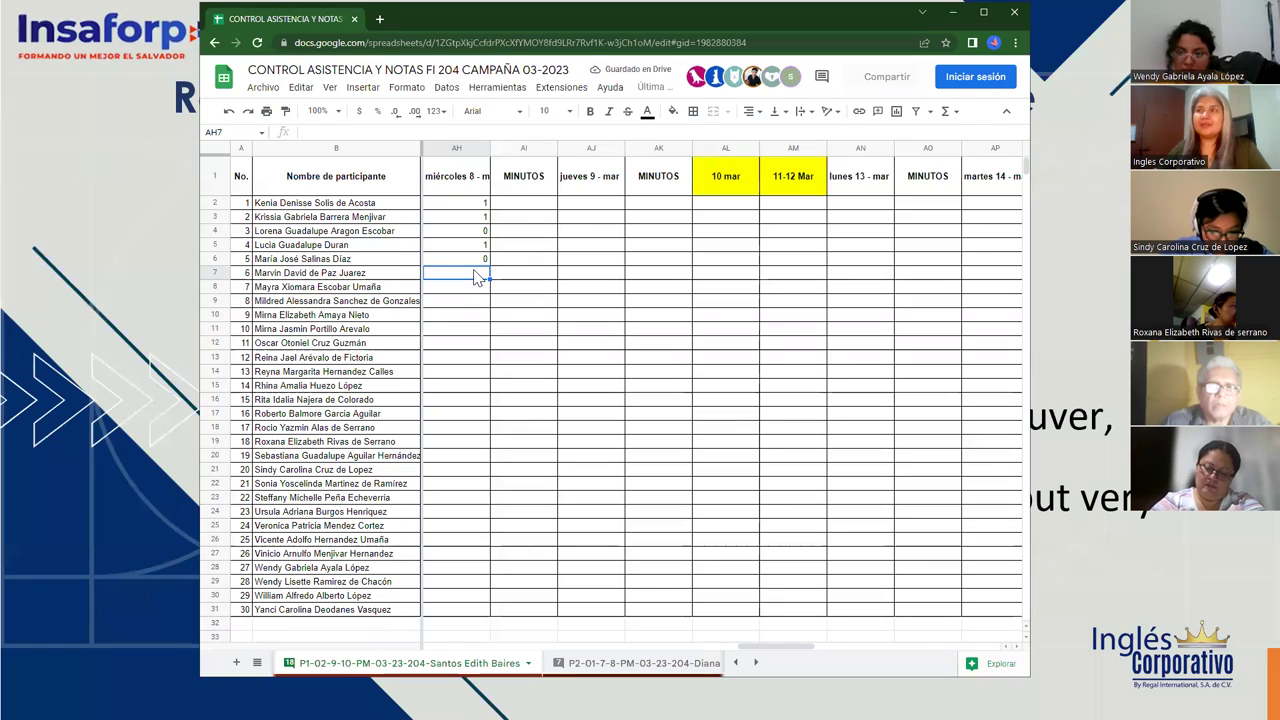
pyautogui.write('1')
pyautogui.click(474, 286)
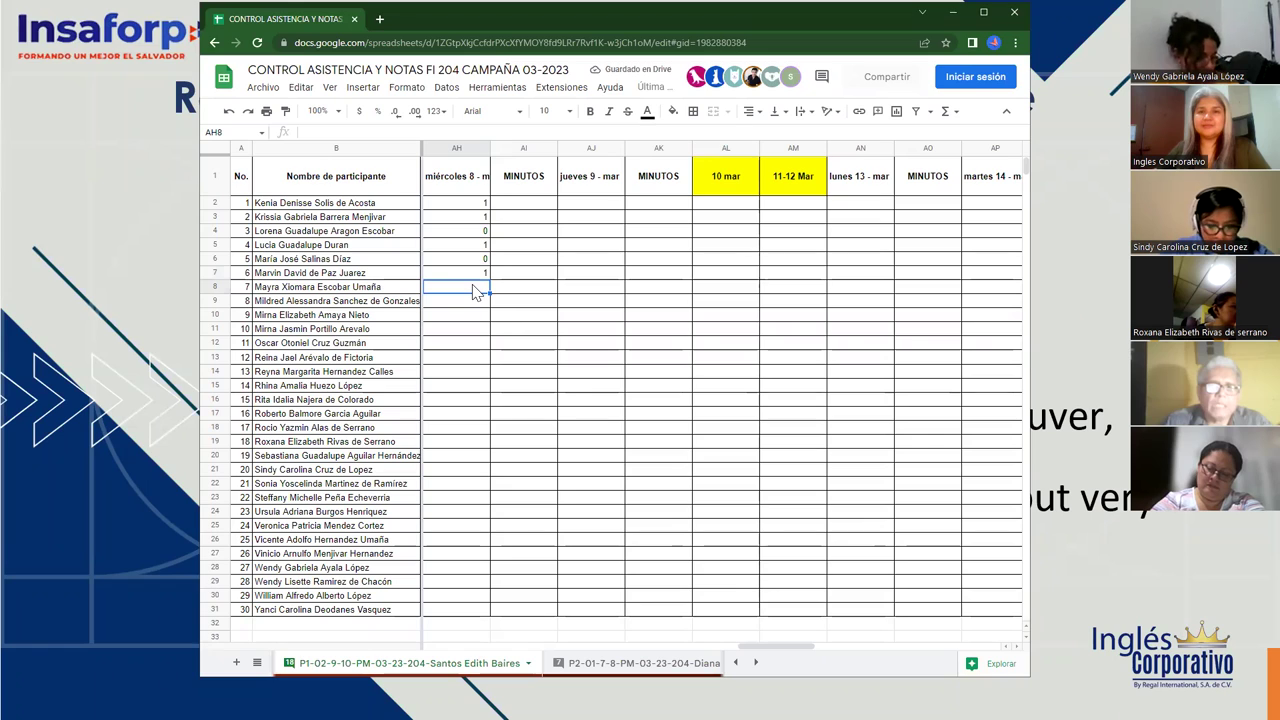
pyautogui.write('1')
pyautogui.press('Return')
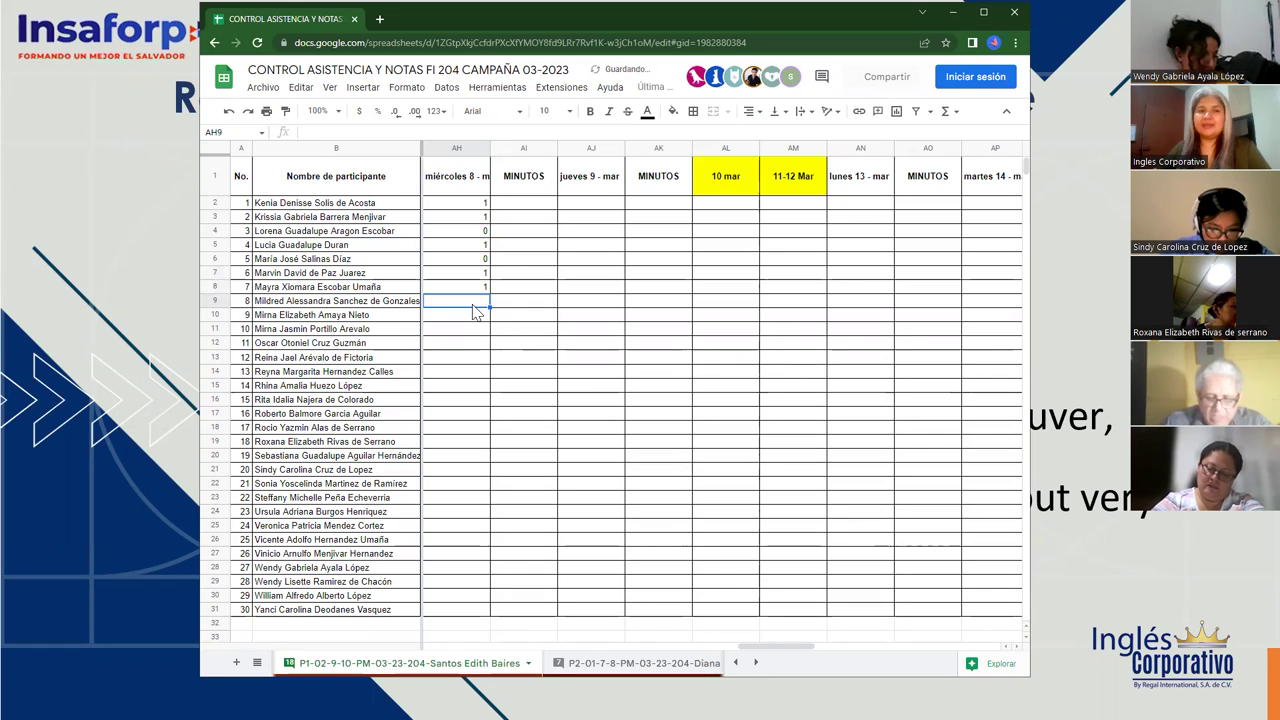
# Mark participants 8 to 10 with 1 in the miércoles 8 column, cells AH9 to AH11
pyautogui.write('1')
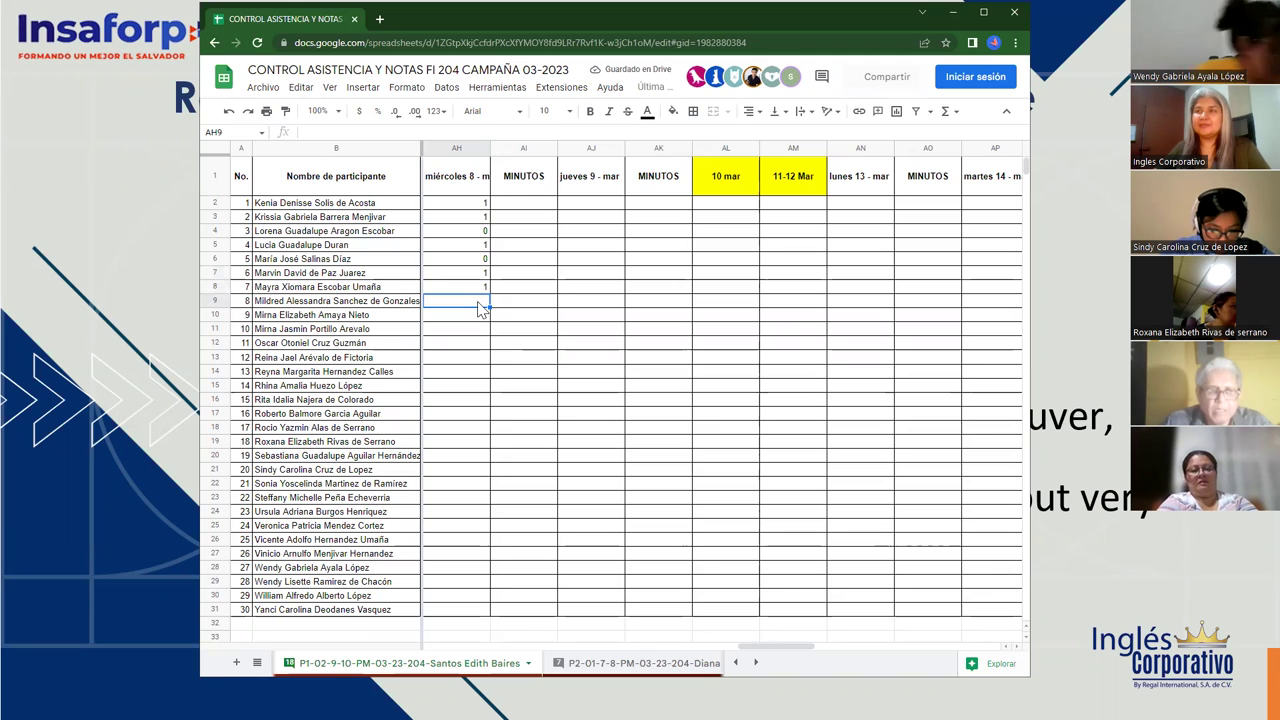
pyautogui.press('Return')
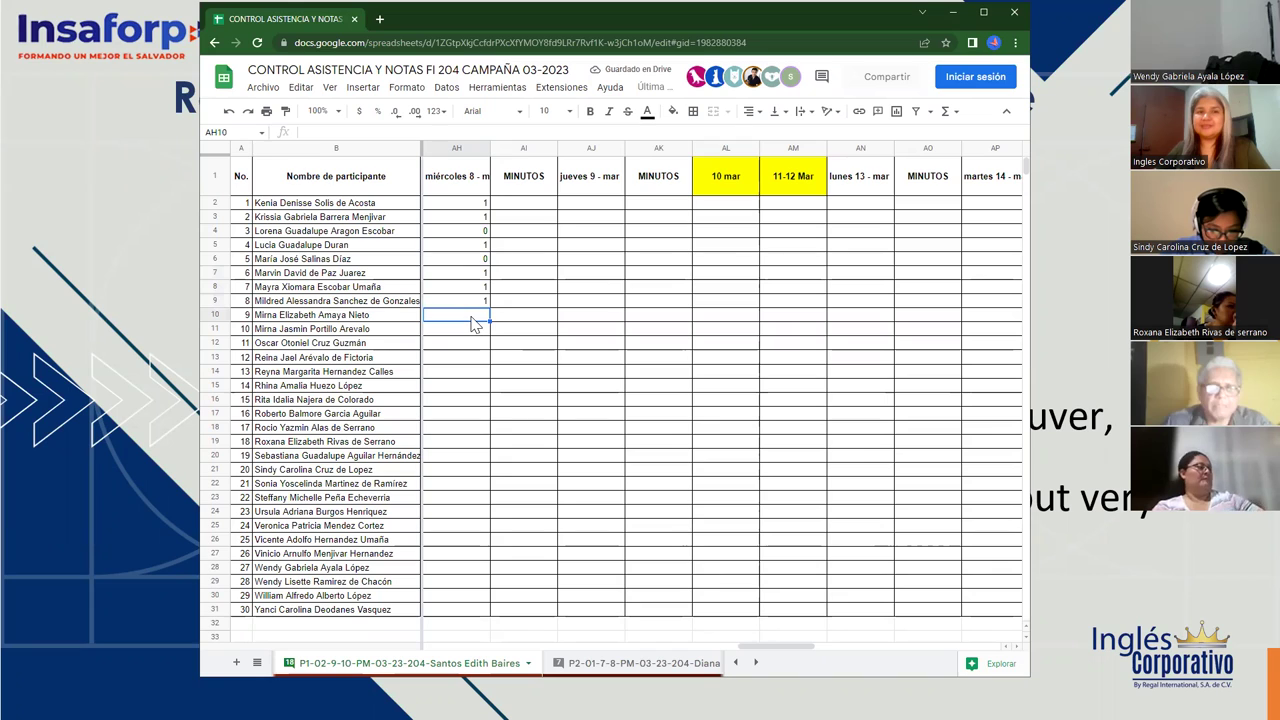
pyautogui.write('1')
pyautogui.press('Return')
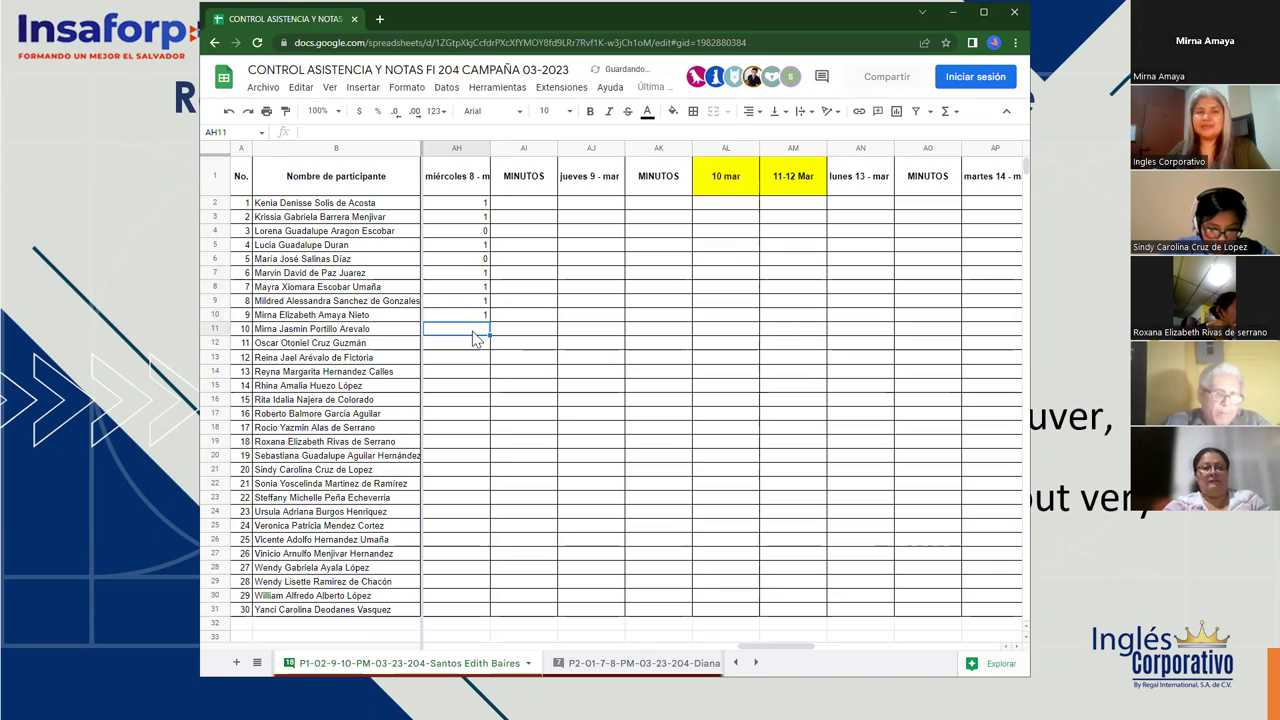
pyautogui.write('1')
pyautogui.press('Return')
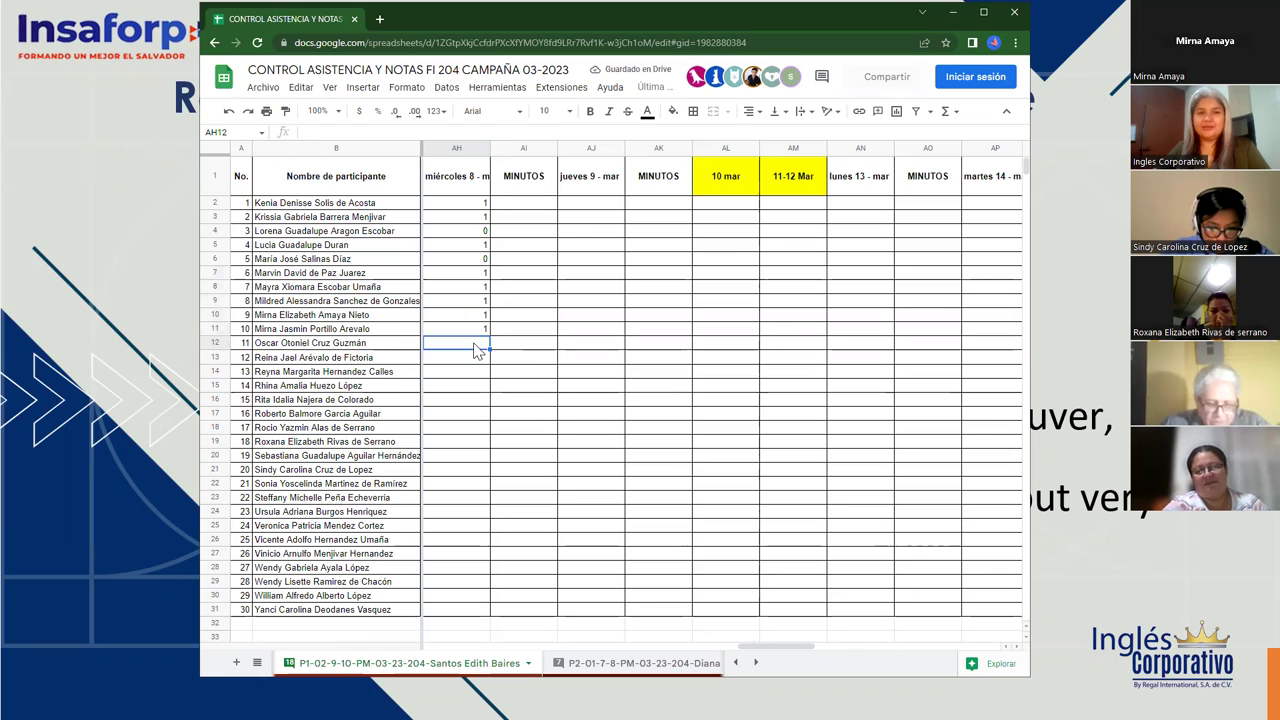
# Mark participants 11 to 13 with 1 in the miércoles 8 column, cells AH12 to AH14
pyautogui.write('1')
pyautogui.press('Return')
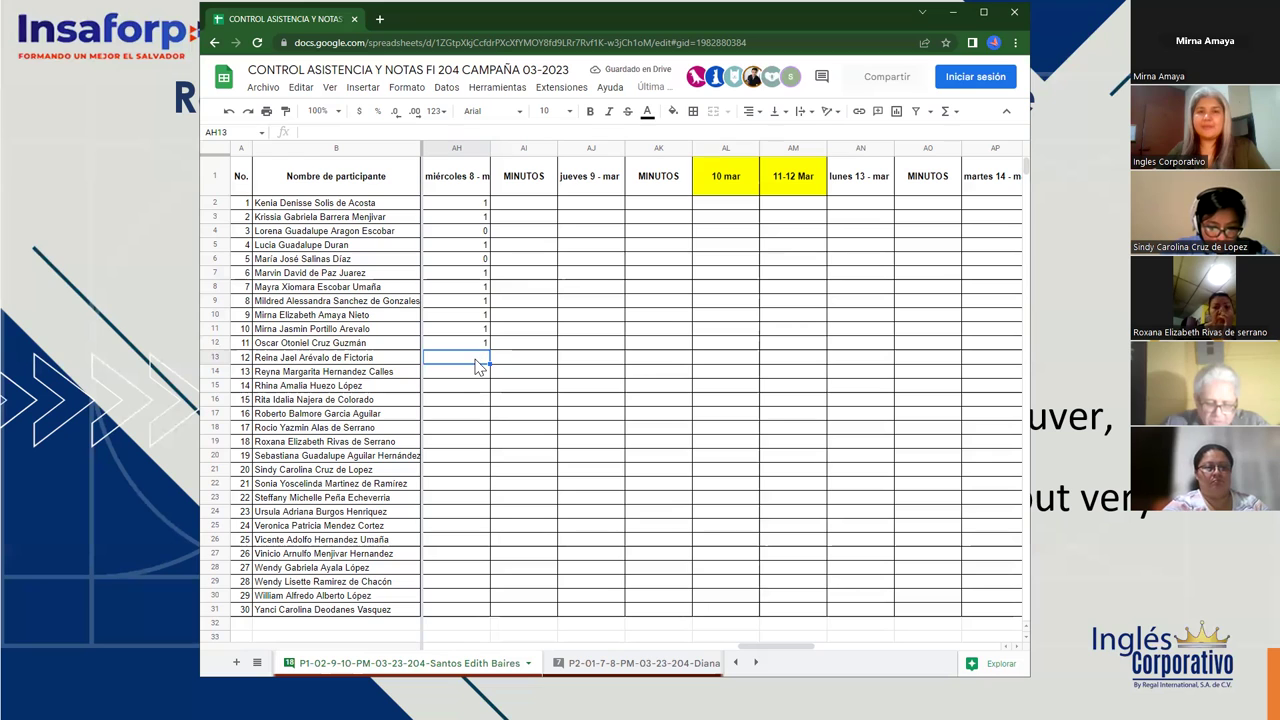
pyautogui.write('1')
pyautogui.press('Return')
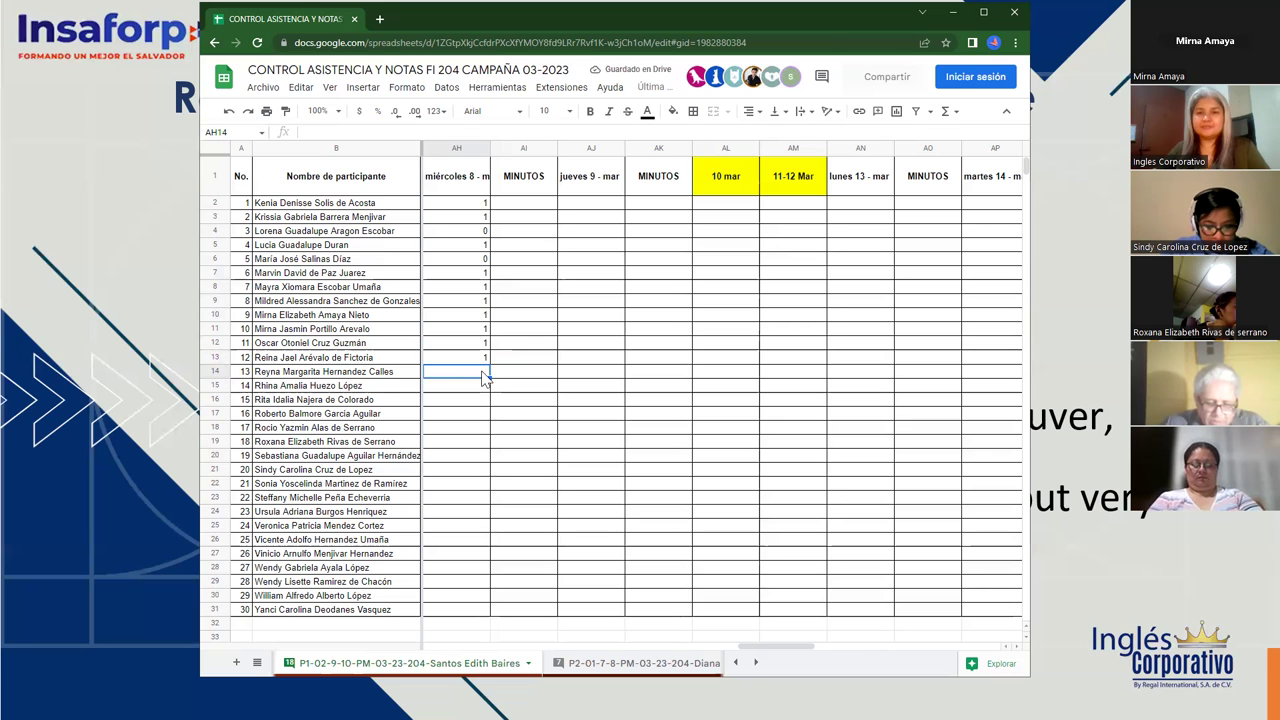
pyautogui.write('1')
pyautogui.press('Return')
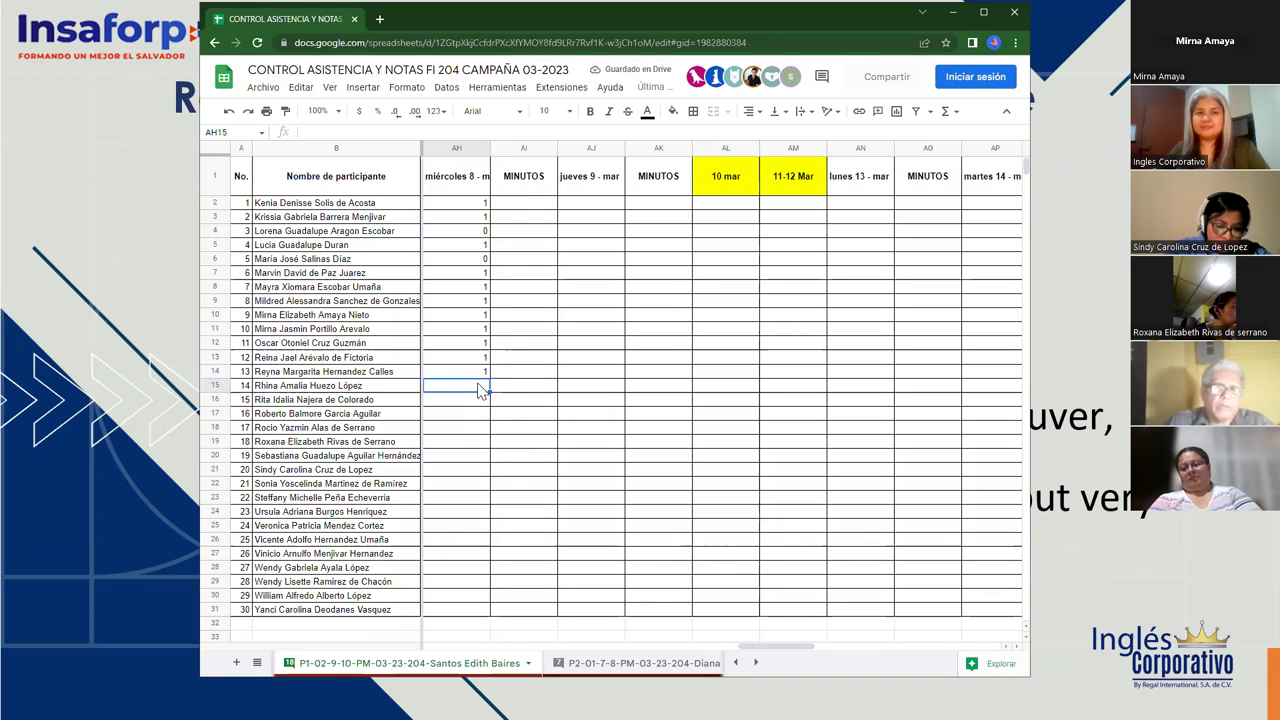
# Enter the miércoles 8 attendance for participants 14 to 16 (AH15:AH17) as 0, 1 and 0
pyautogui.write('0')
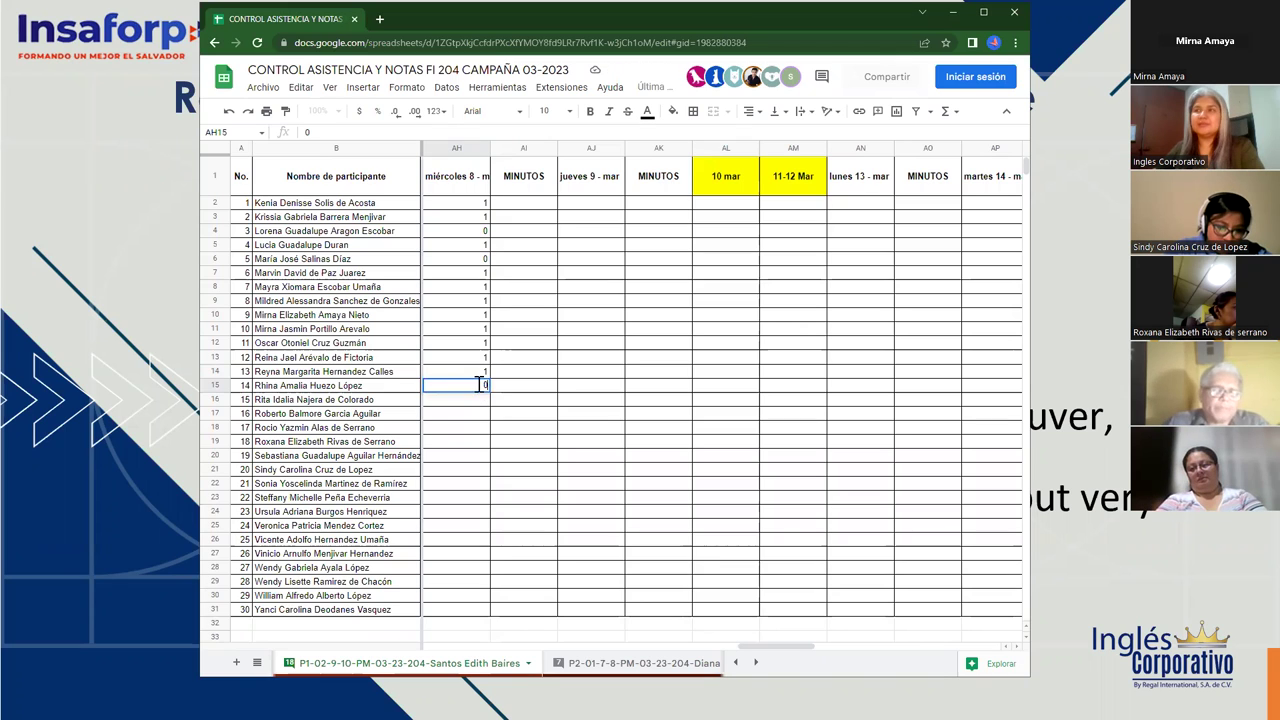
pyautogui.press('Return')
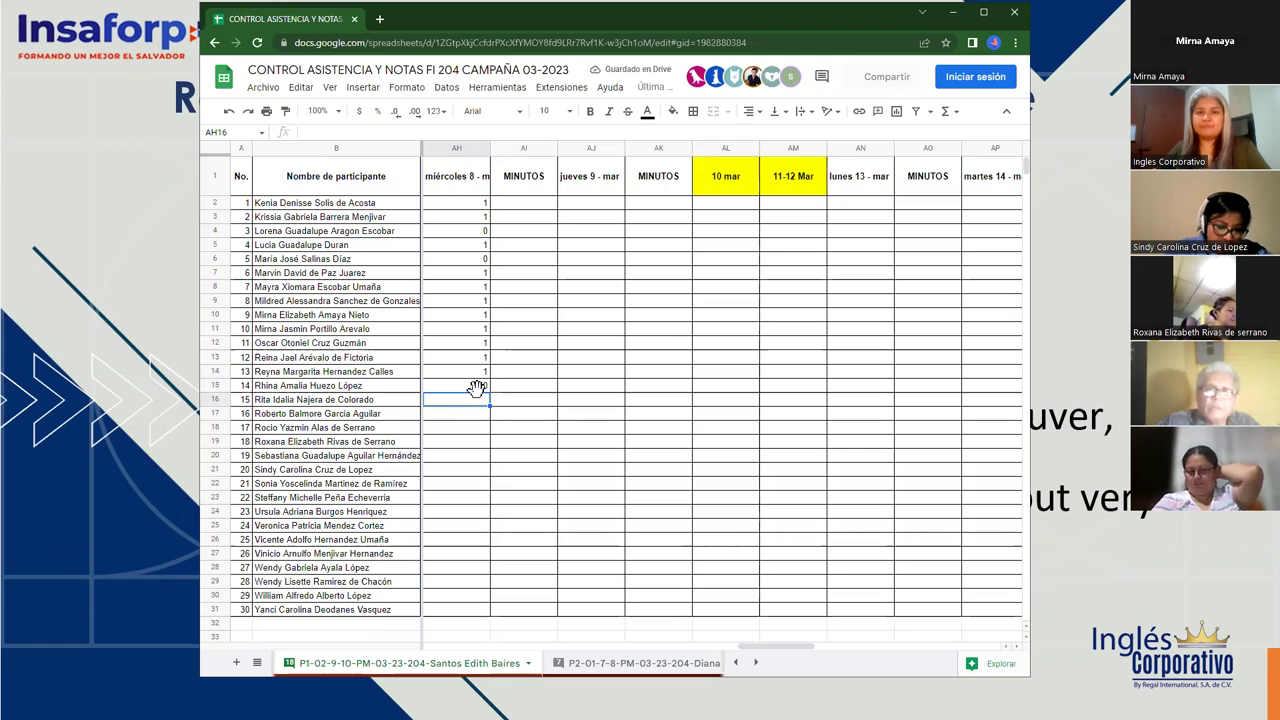
pyautogui.write('0')
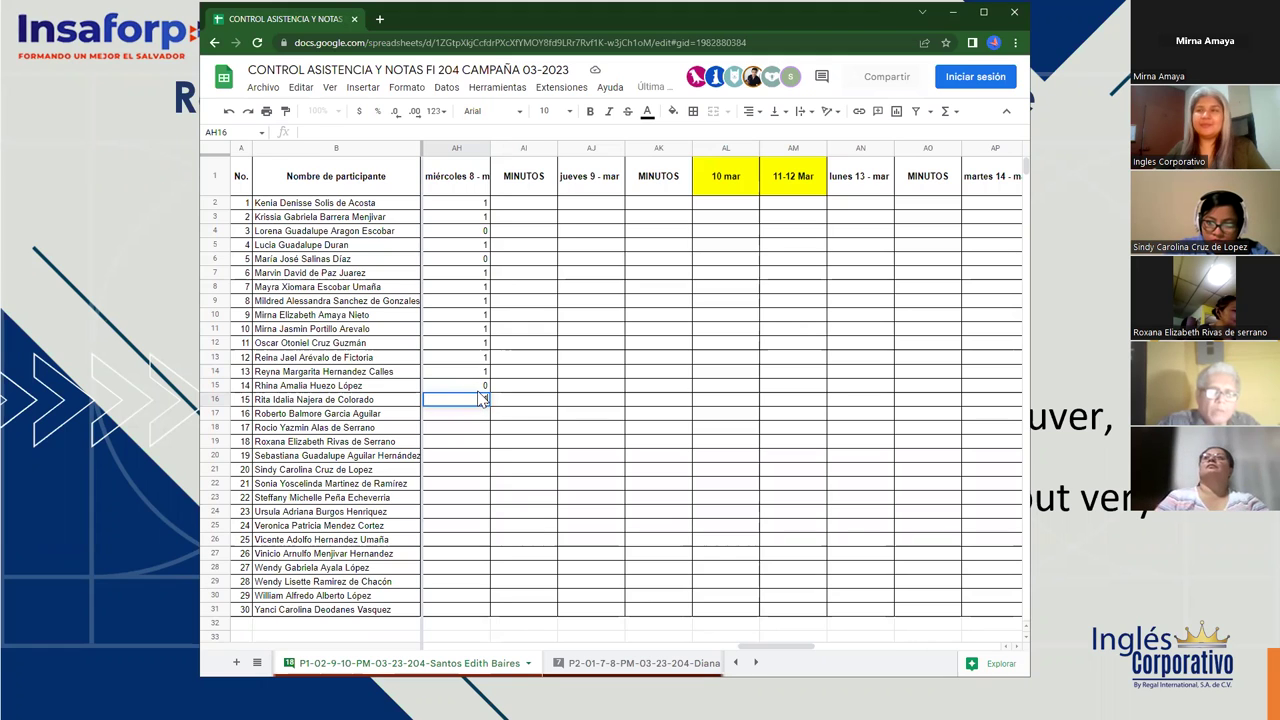
pyautogui.write('1')
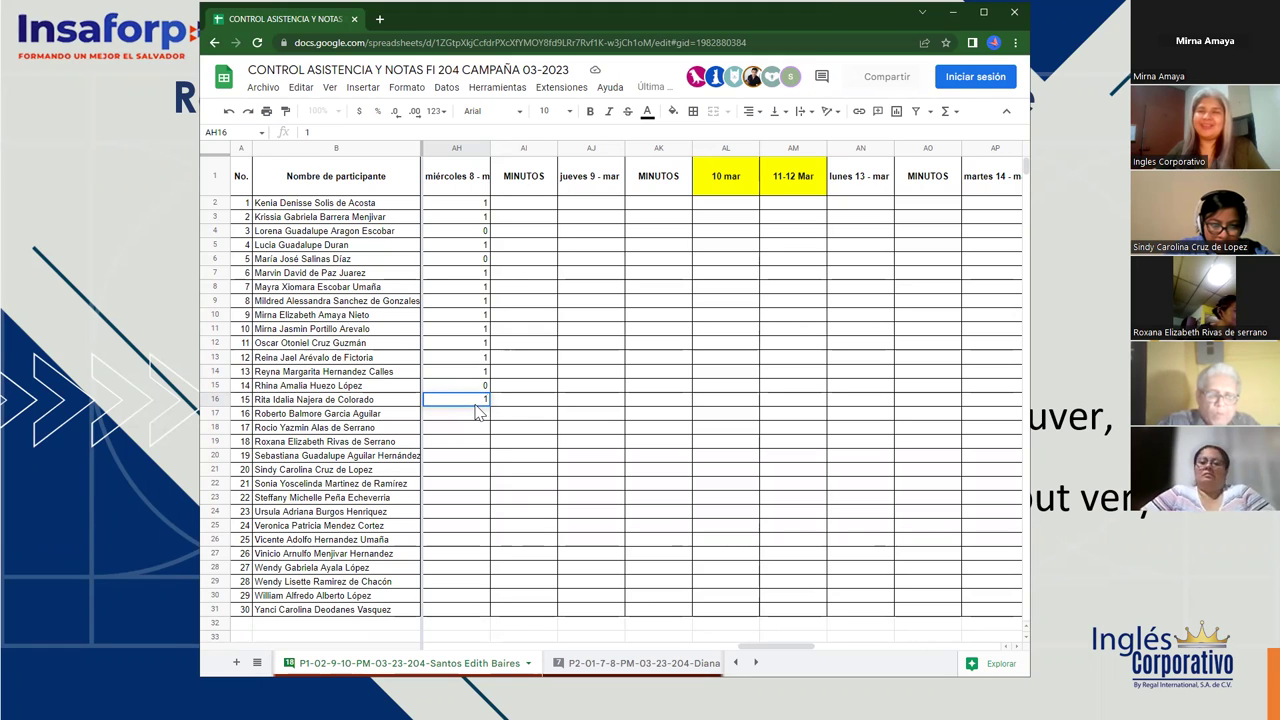
pyautogui.press('Return')
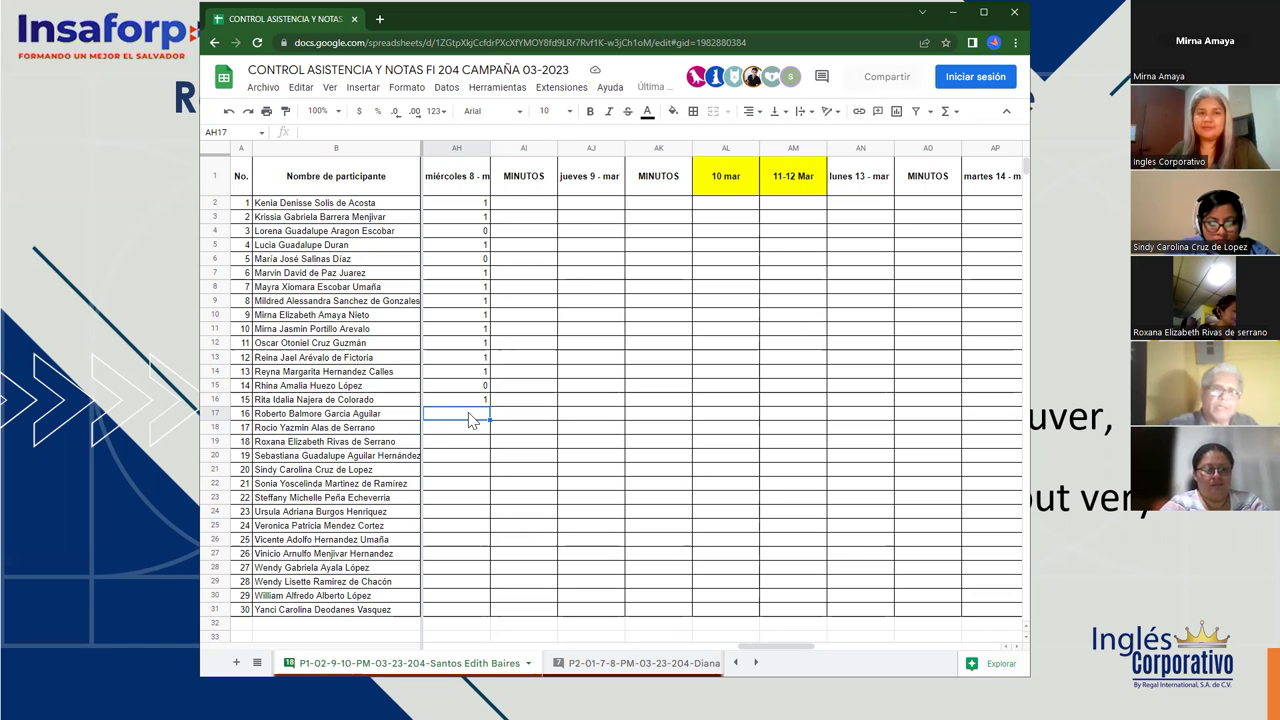
pyautogui.write('0')
pyautogui.press('Return')
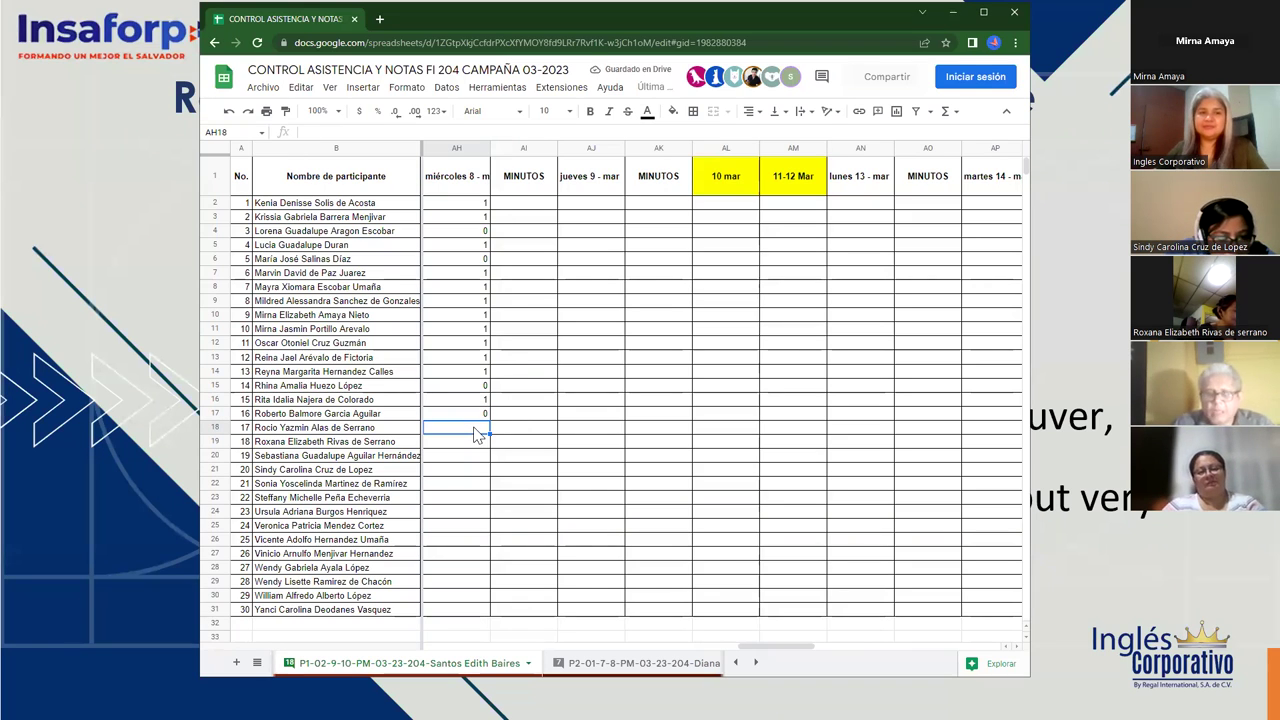
# Mark participants 17 to 20 with 1 in the miércoles 8 column, cells AH18 to AH21
pyautogui.write('1')
pyautogui.press('Return')
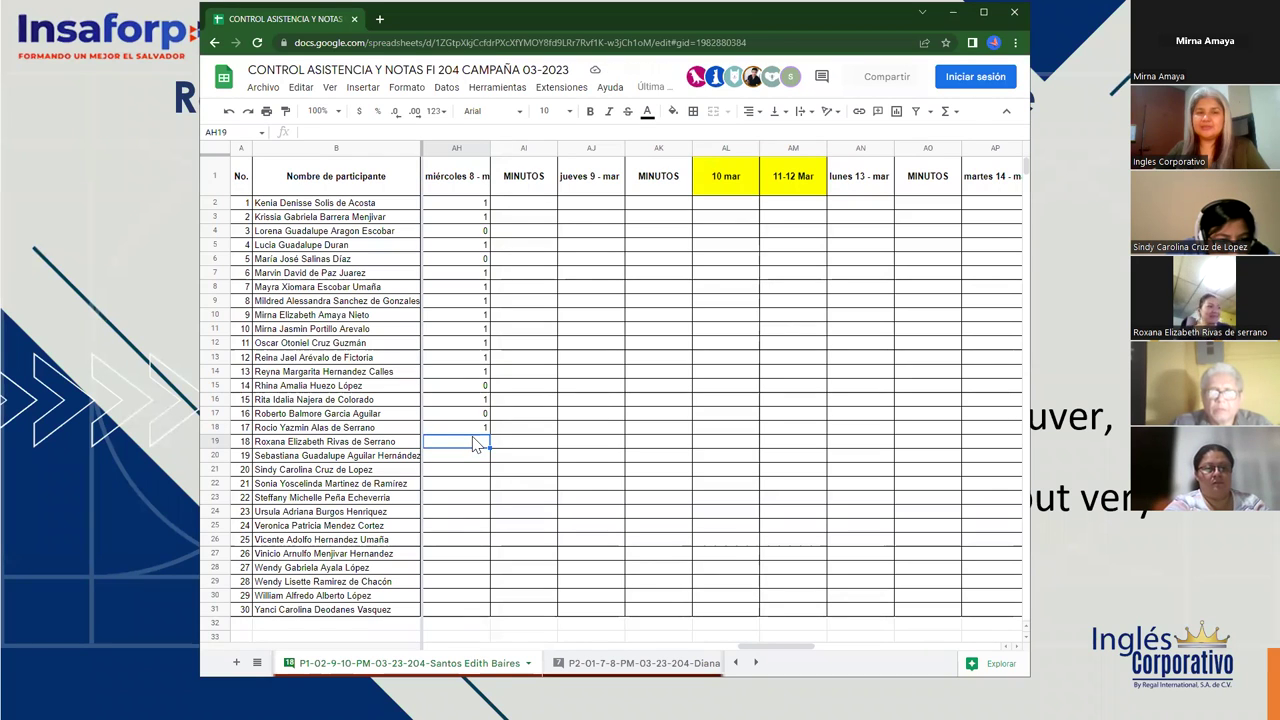
pyautogui.write('1')
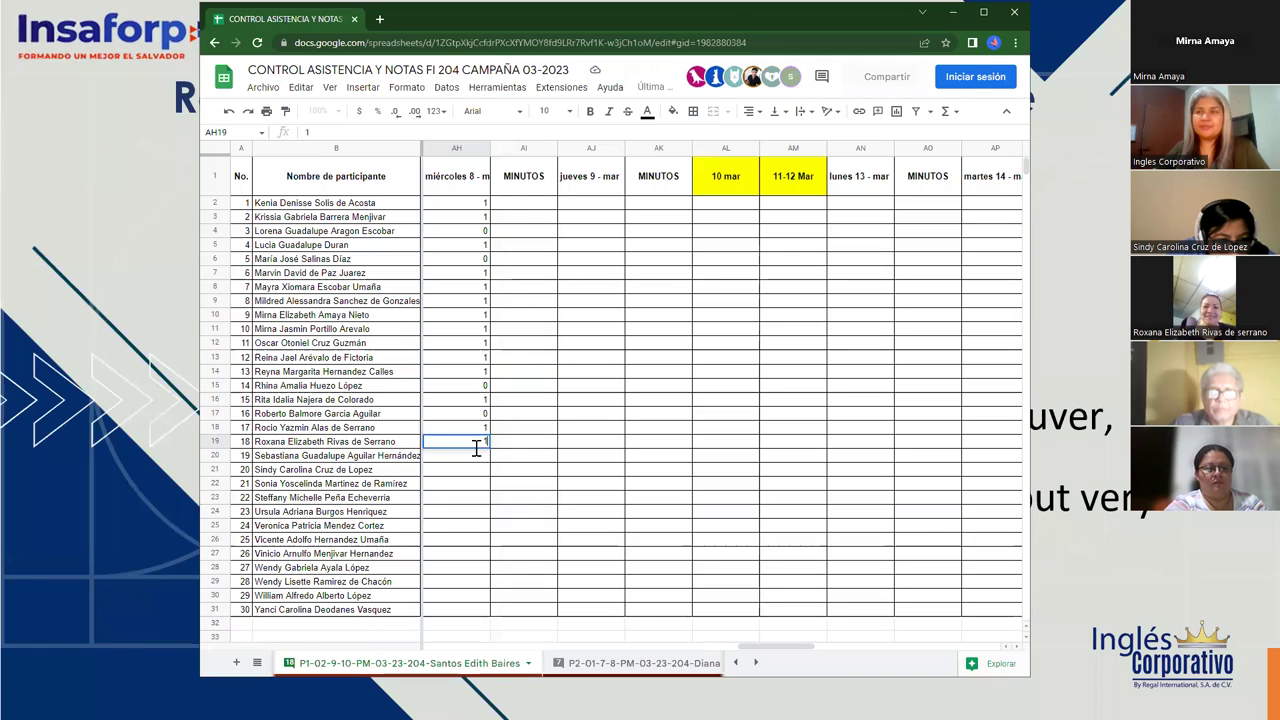
pyautogui.press('Return')
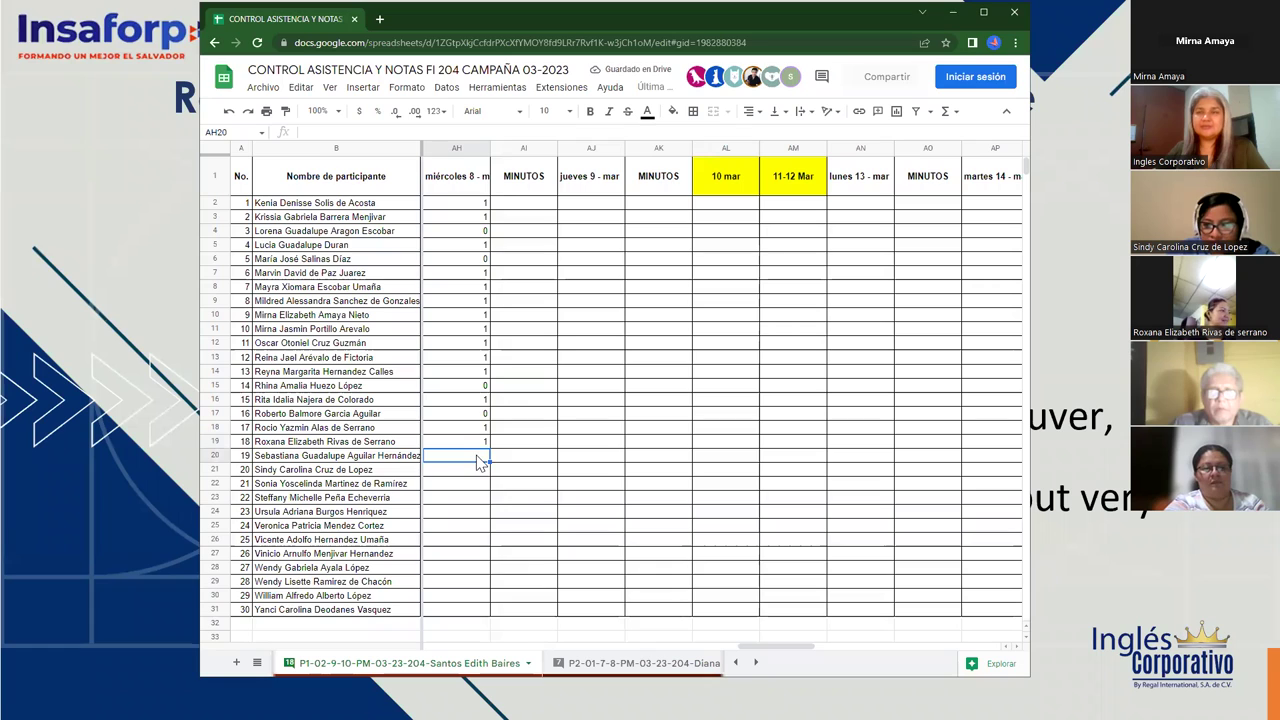
pyautogui.write('1')
pyautogui.press('Return')
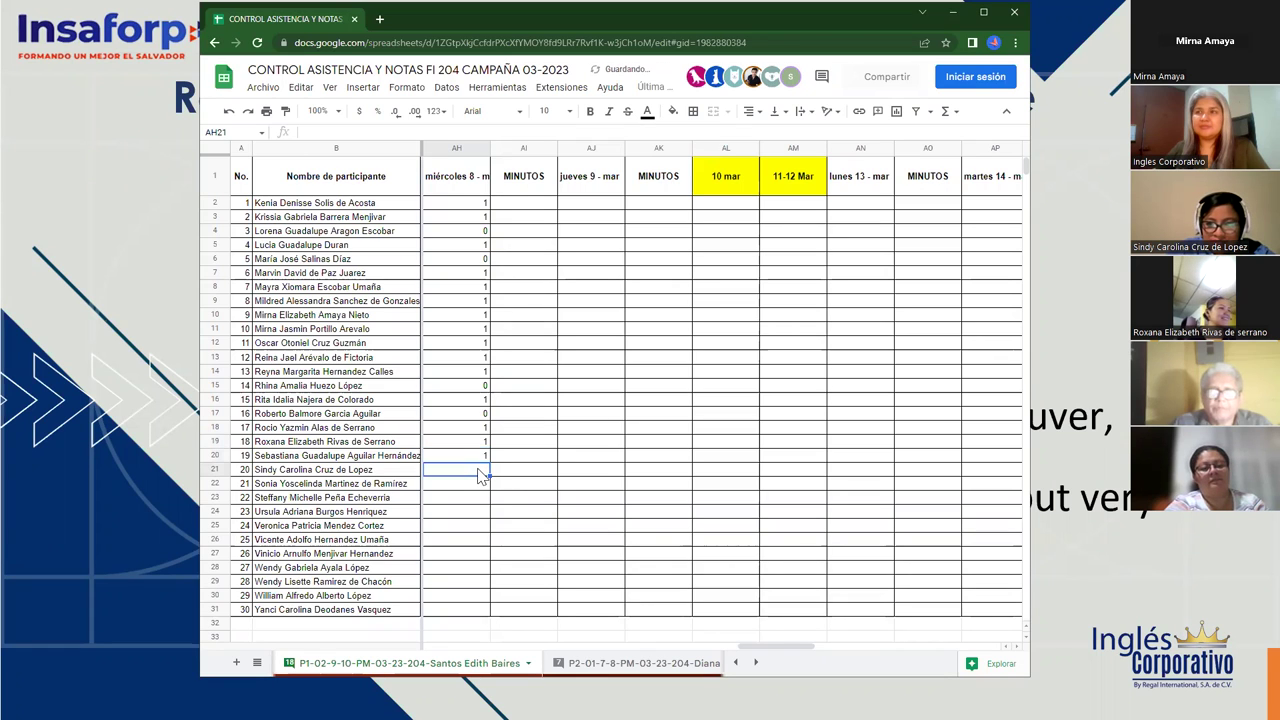
pyautogui.write('1')
pyautogui.press('Return')
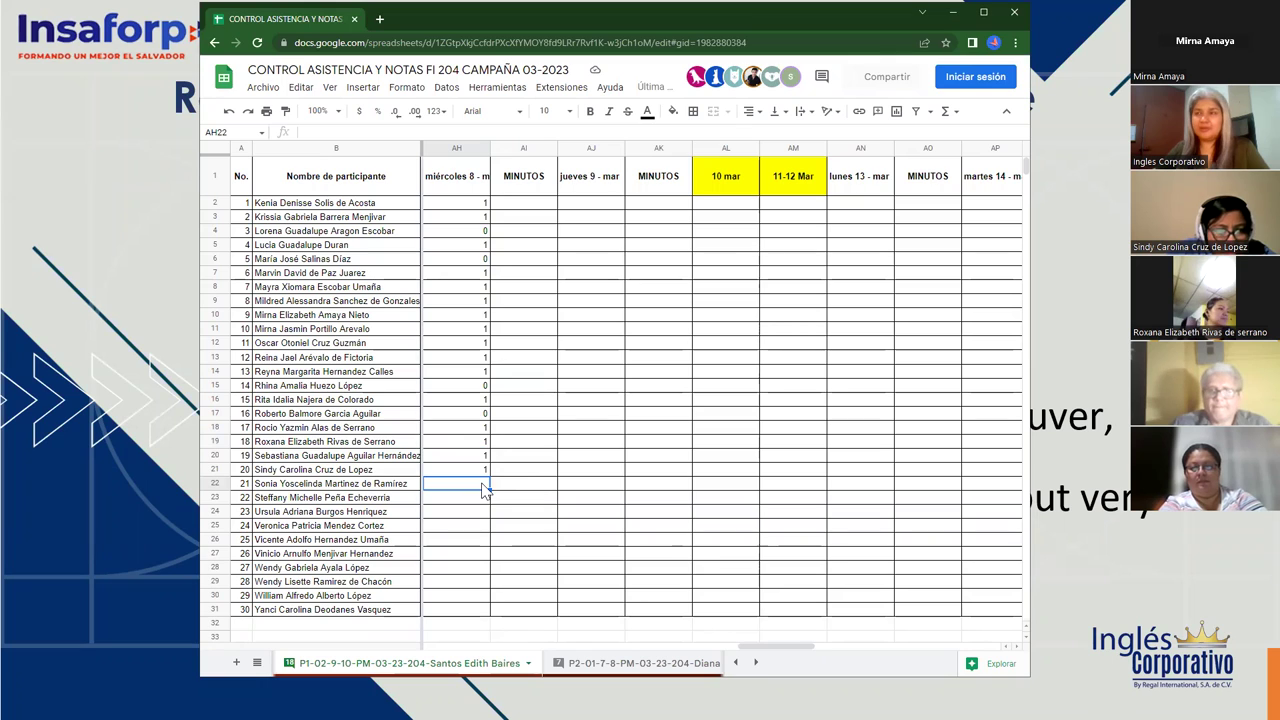
# Enter the miércoles 8 attendance for participants 21 to 24 (AH22:AH25) as 0, 0, 1 and 0
pyautogui.write('0')
pyautogui.press('Return')
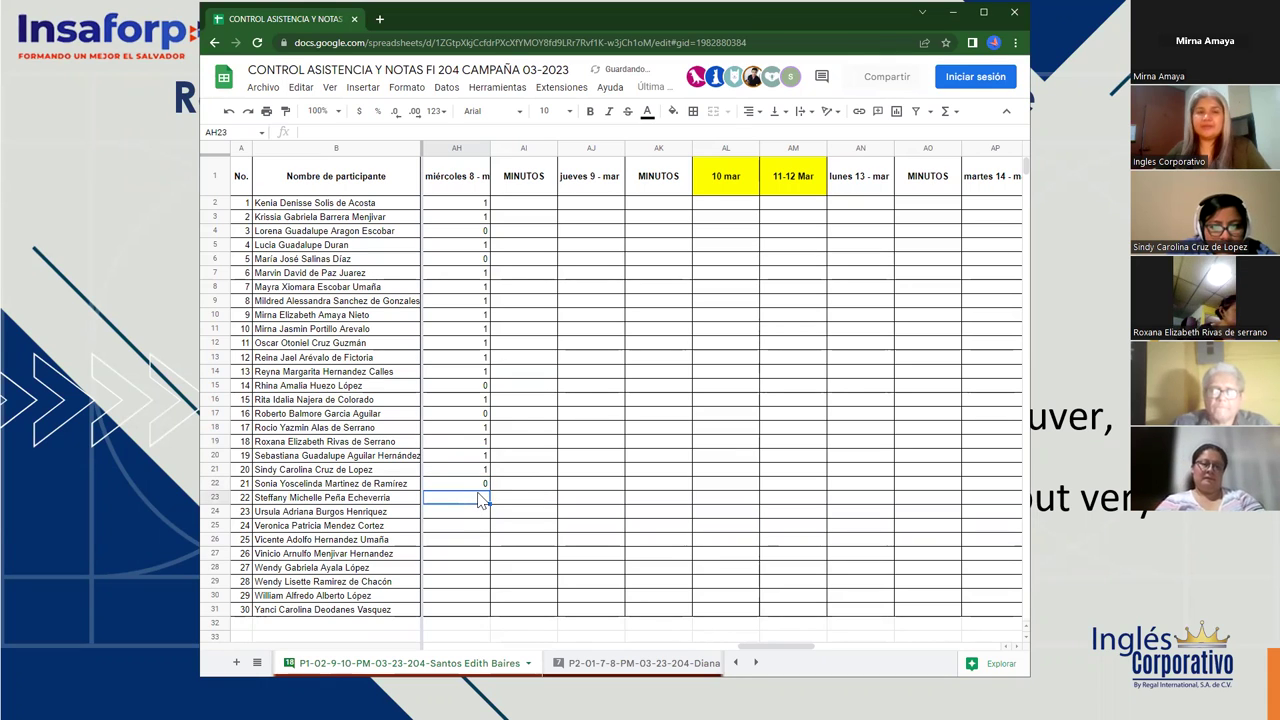
pyautogui.write('0')
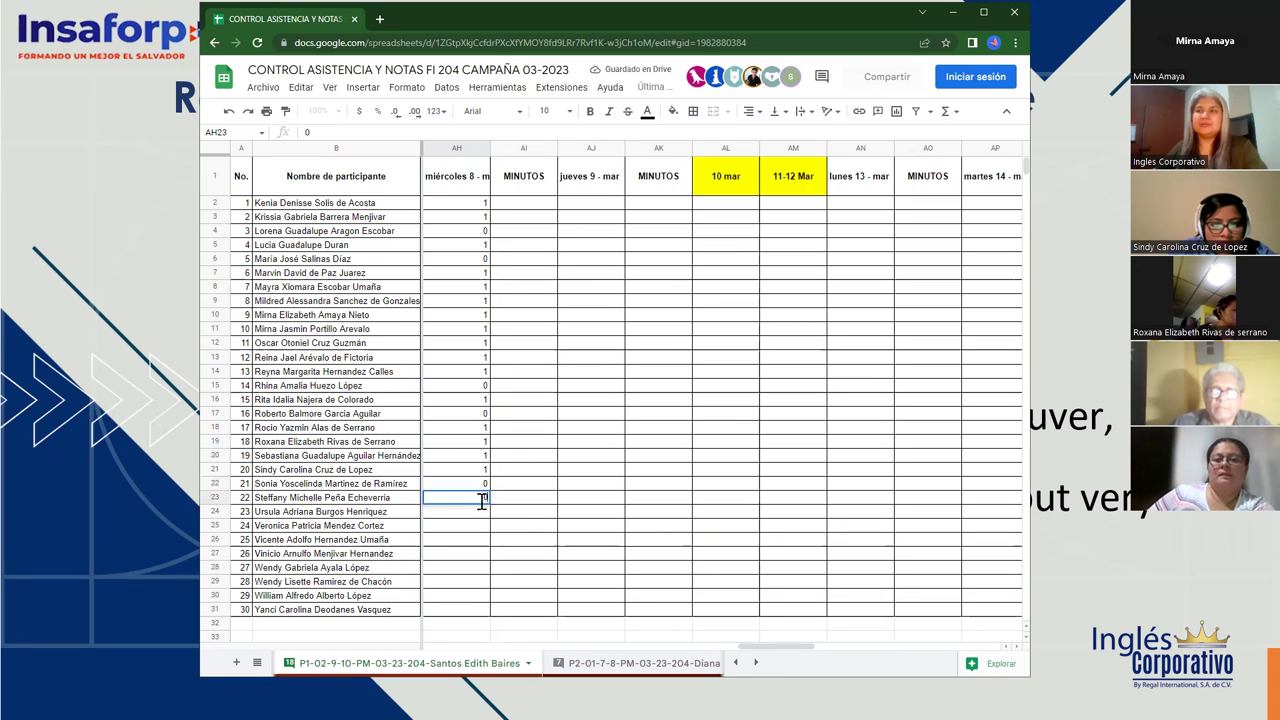
pyautogui.press('Return')
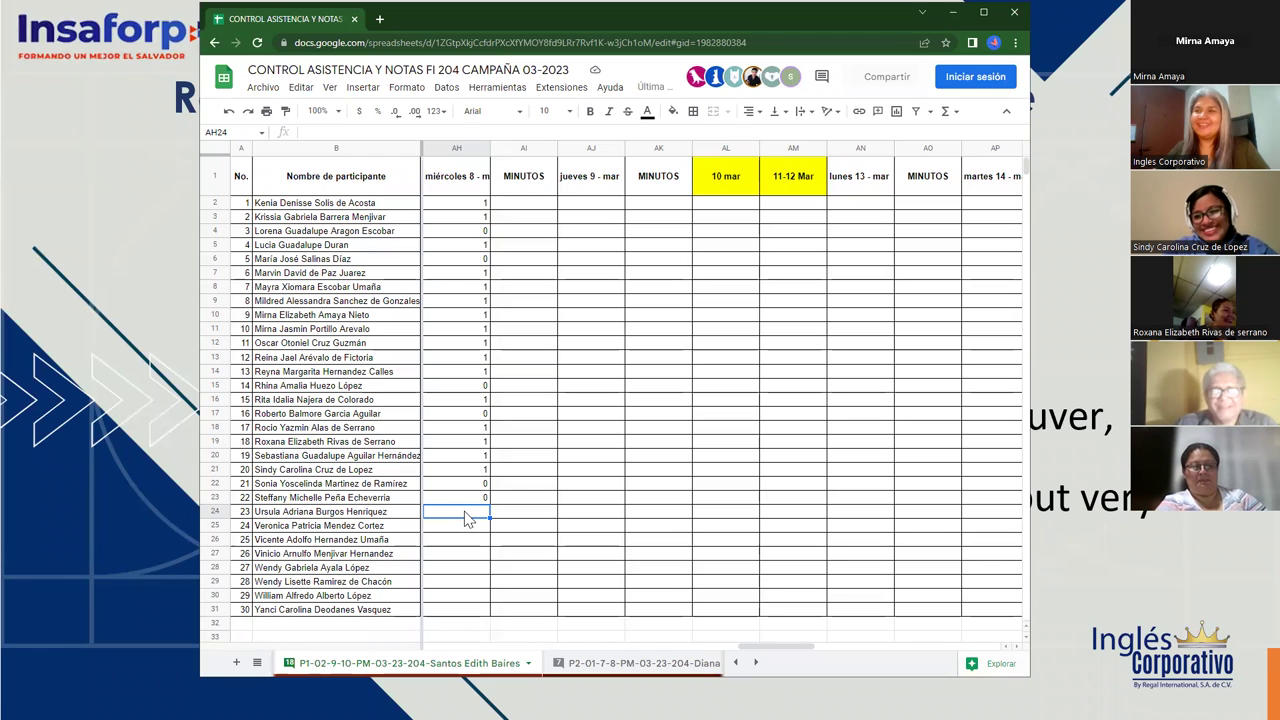
pyautogui.write('1')
pyautogui.click(472, 529)
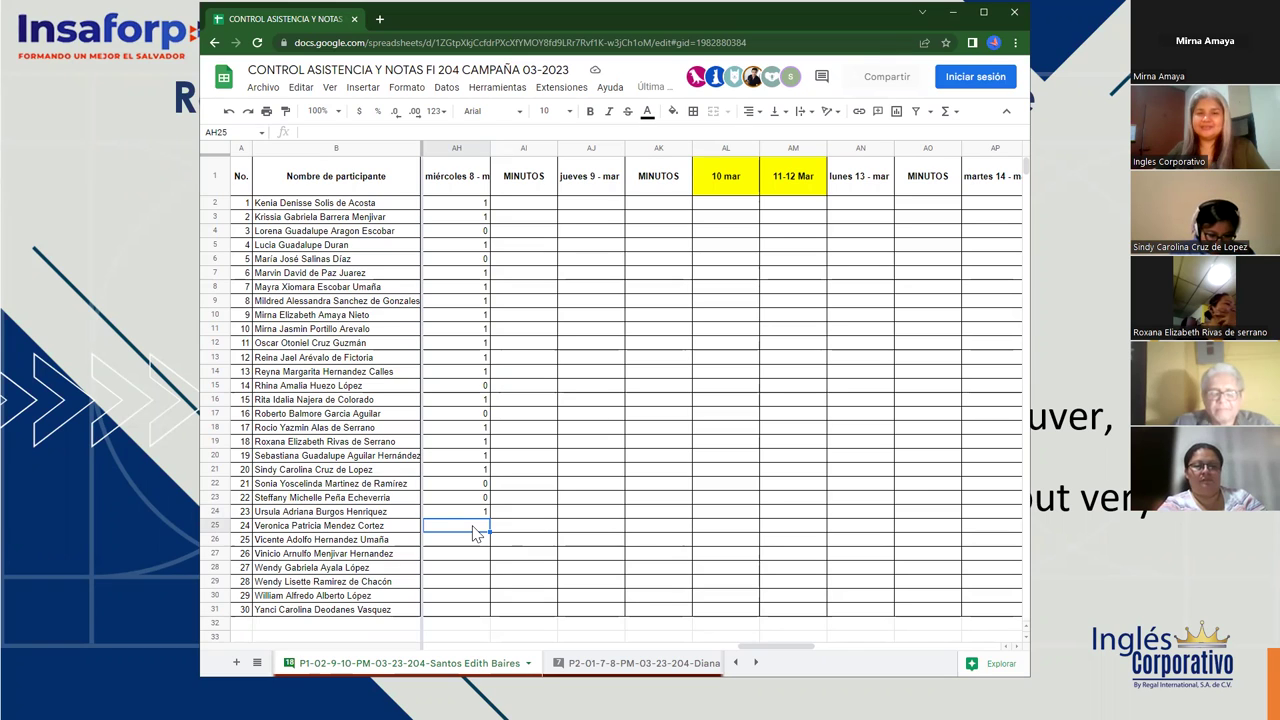
pyautogui.write('0')
# Enter the miércoles 8 attendance for participants 25 to 27 (AH26:AH28) as 0, 1 and 1
pyautogui.click(477, 543)
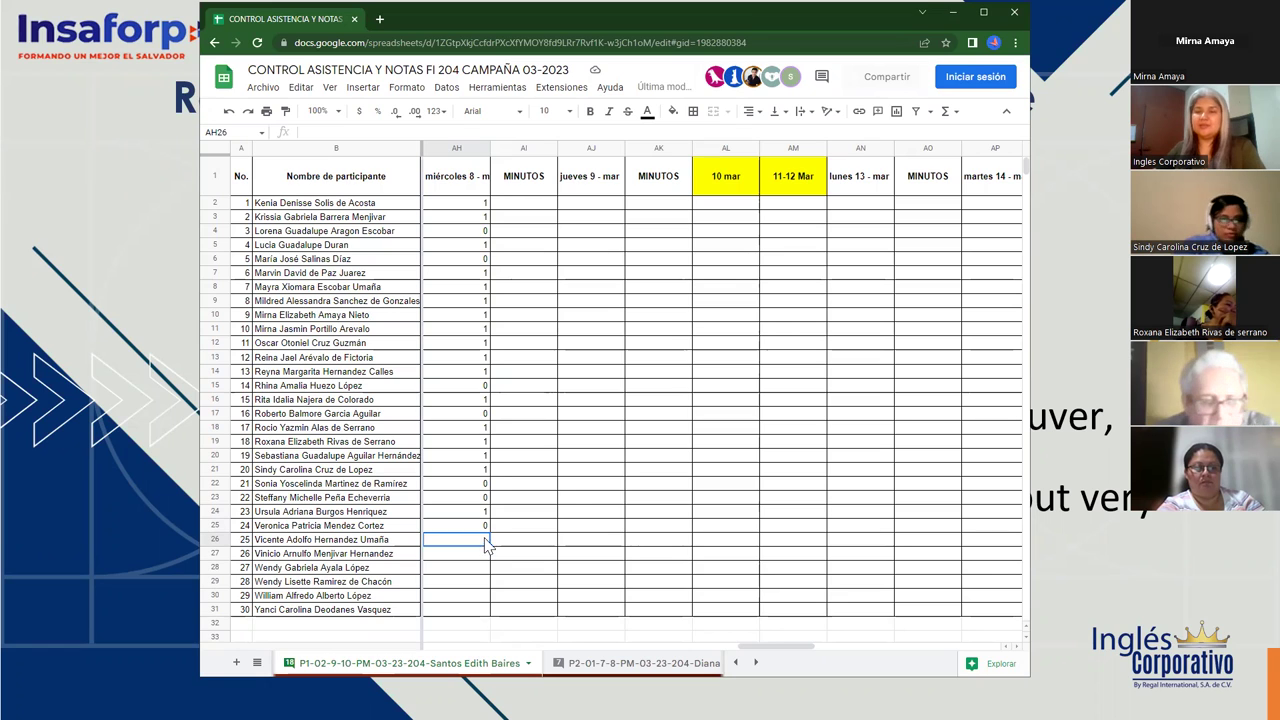
pyautogui.write('0')
pyautogui.click(482, 555)
pyautogui.write('1')
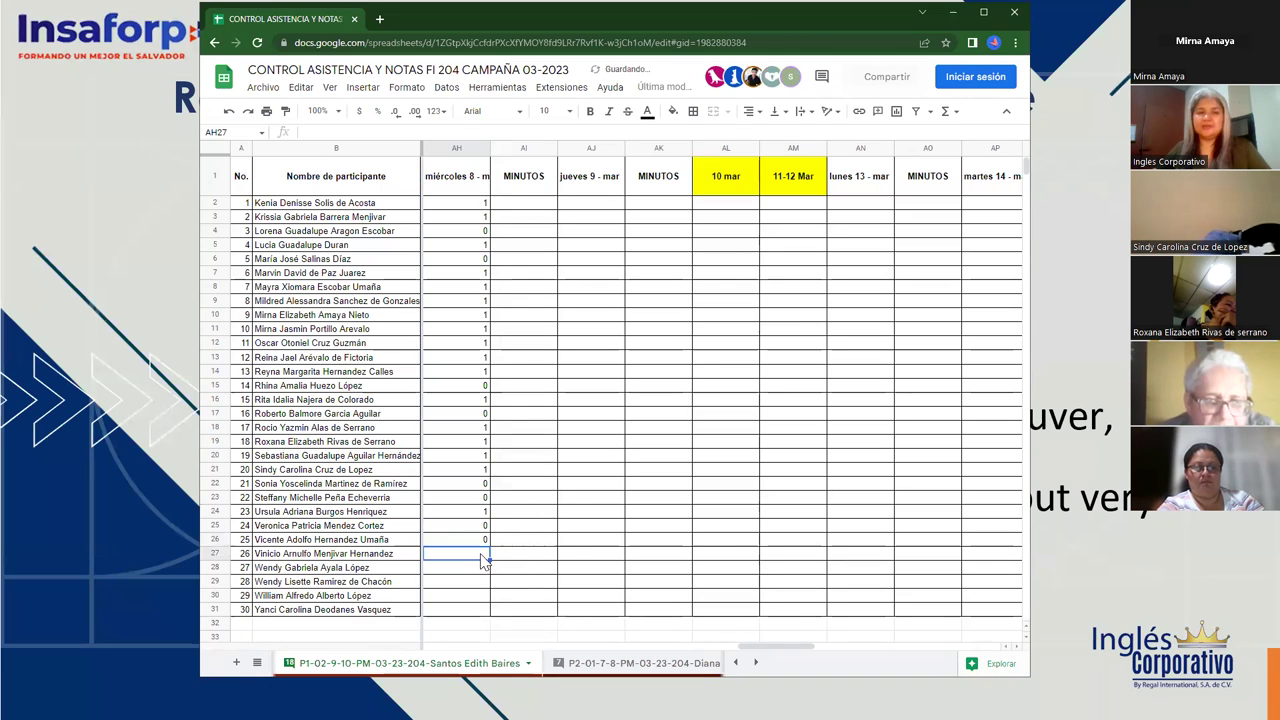
pyautogui.click(469, 568)
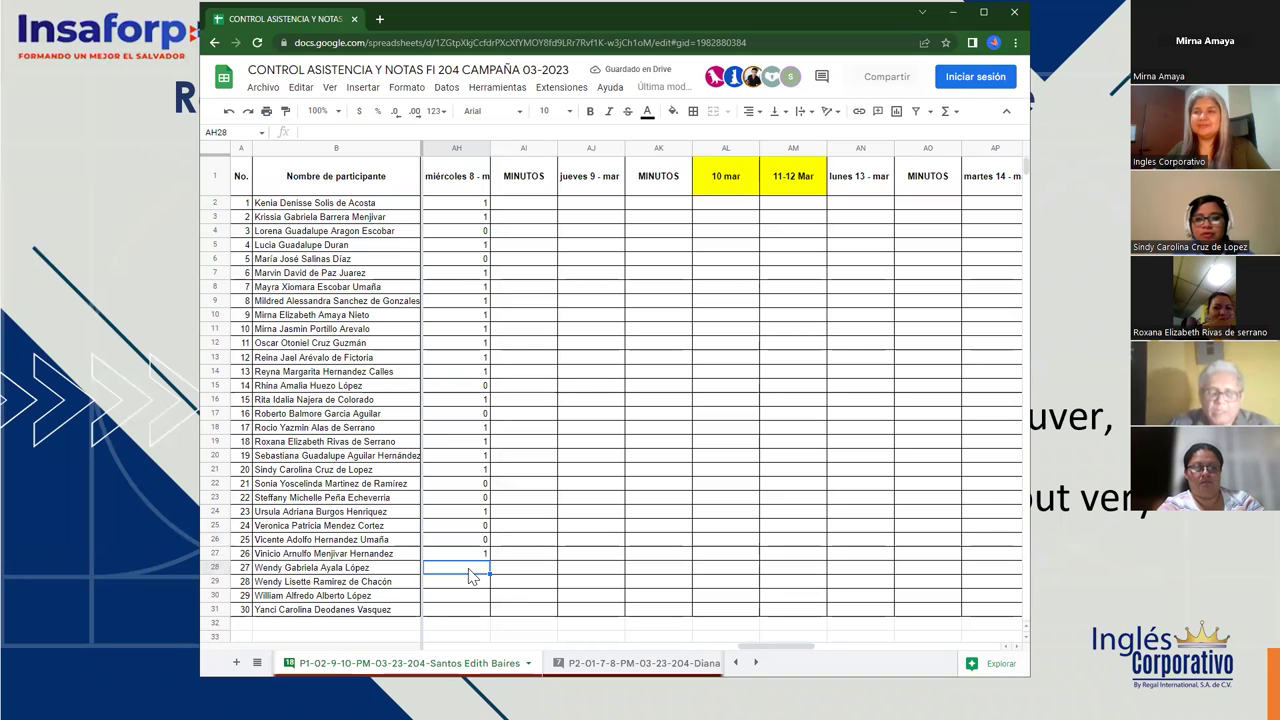
pyautogui.write('1')
# Enter the miércoles 8 attendance for participants 28 to 30 (AH29:AH31) as 1, 0 and 1
pyautogui.click(472, 586)
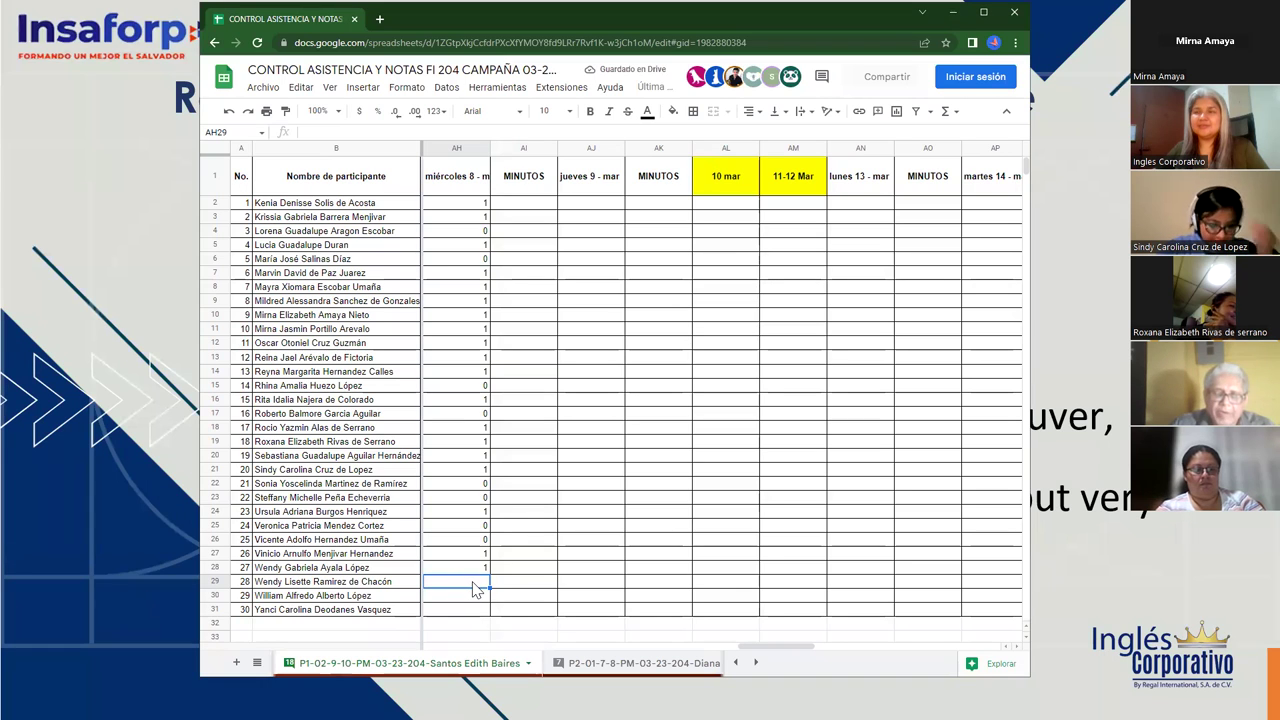
pyautogui.write('1')
pyautogui.press('Return')
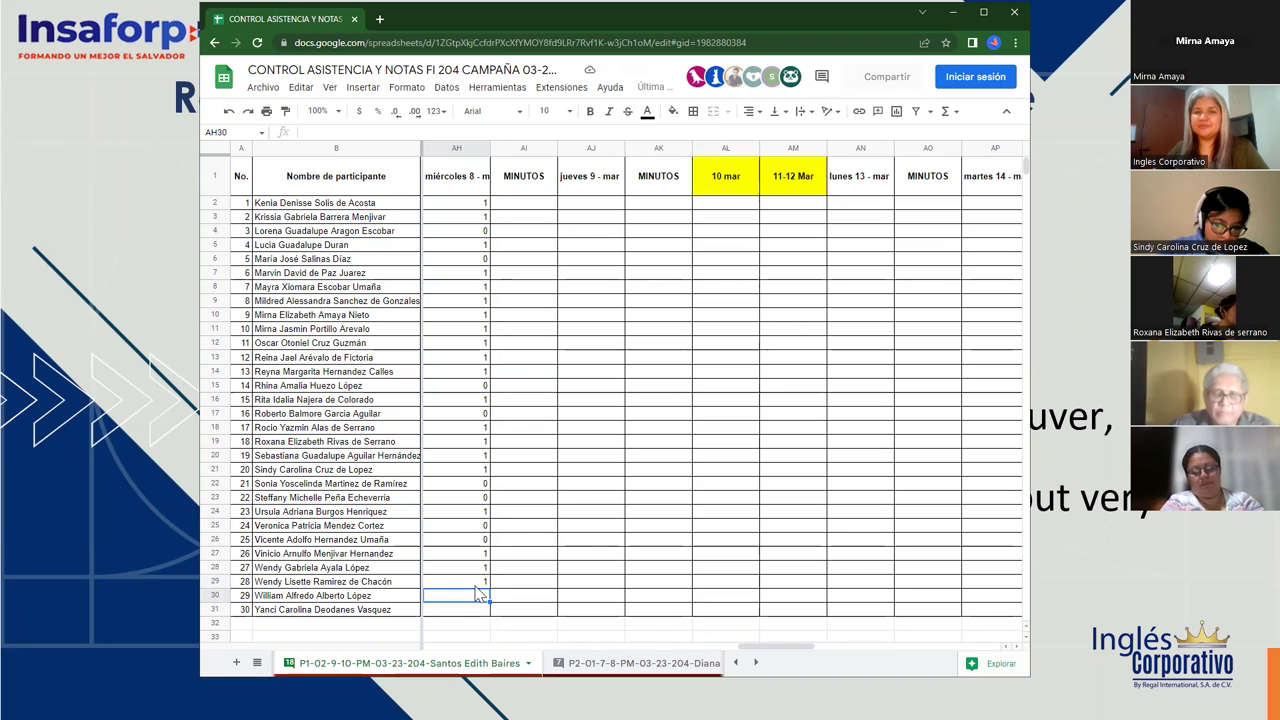
pyautogui.write('0')
pyautogui.press('Return')
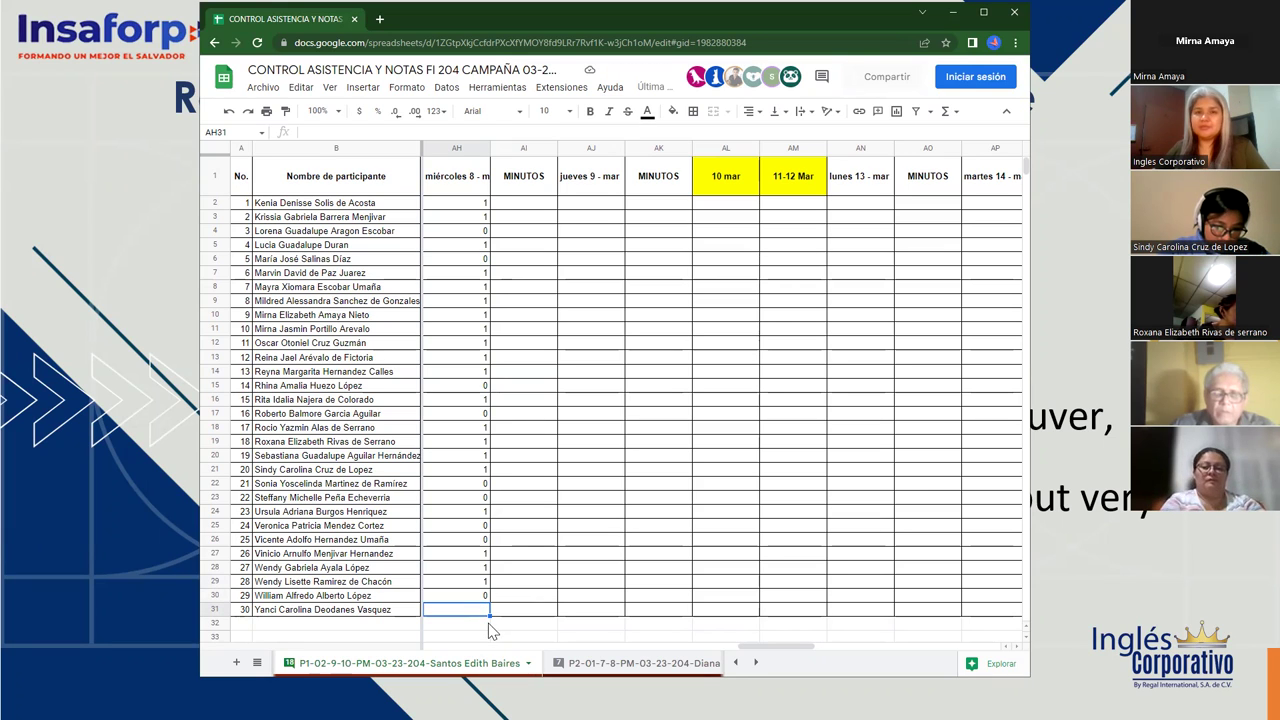
pyautogui.write('1')
pyautogui.press('Return')
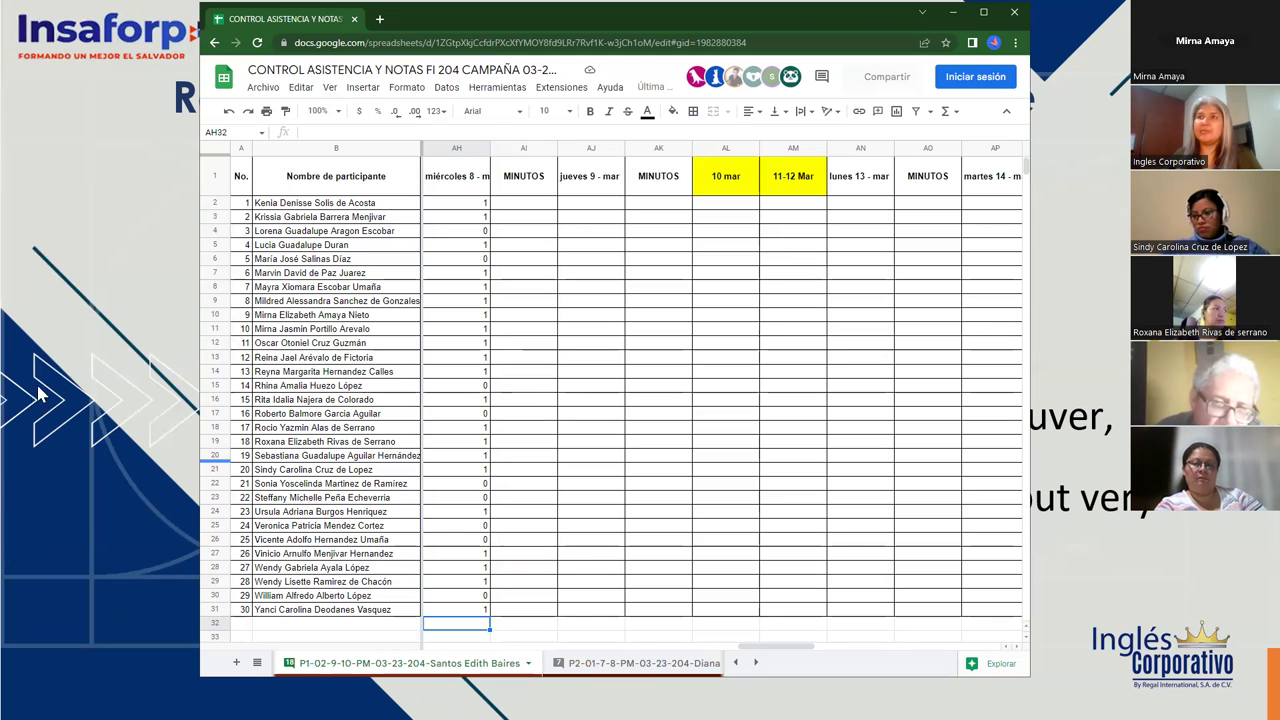
# Switch to the presentation slide show and advance to the "Students practice" slide
pyautogui.click(63, 368)
pyautogui.press('Right')
pyautogui.press('Right')
pyautogui.press('Right')
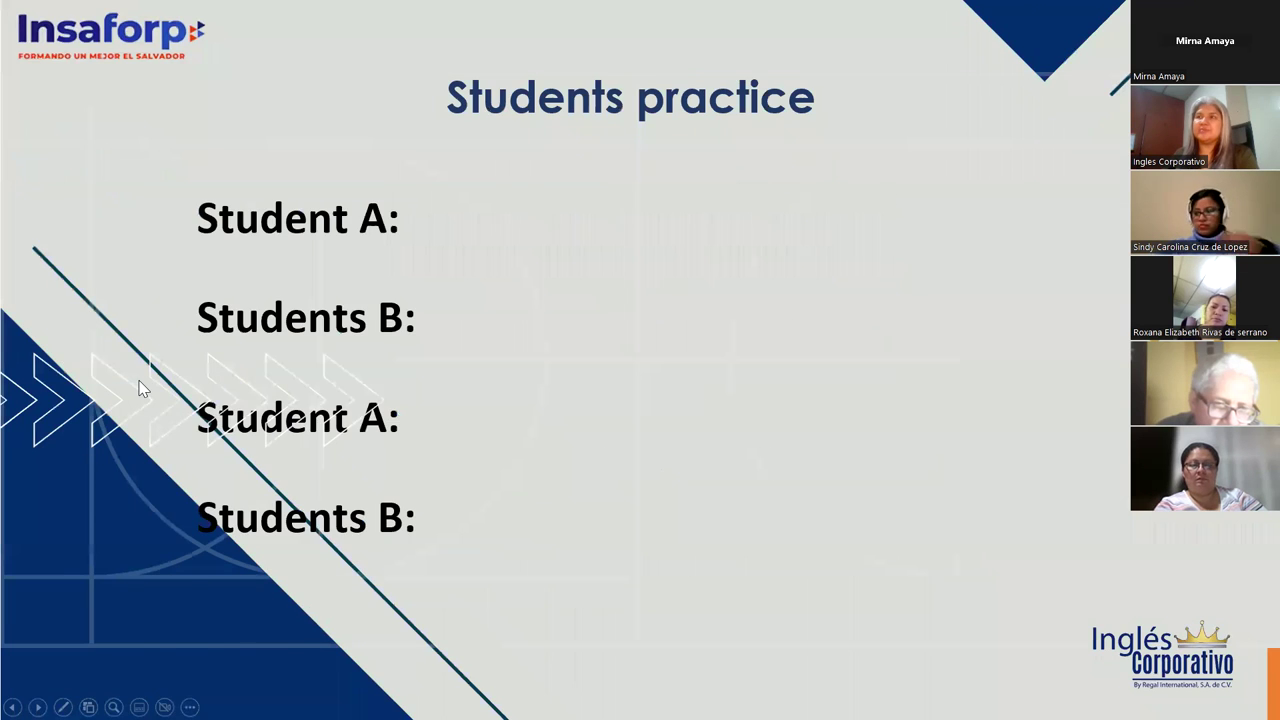